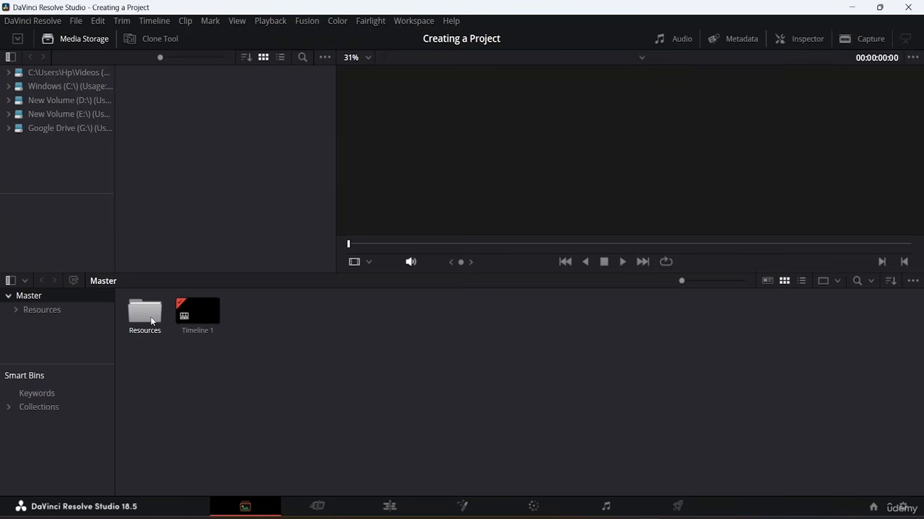
Import 3343679-hd_1920_1080_30fps.mp4 from drive E's Da Vinci Resolve Resource File Videos folder into the project's Resources/Videos bin
double_click(150, 313)
double_click(236, 317)
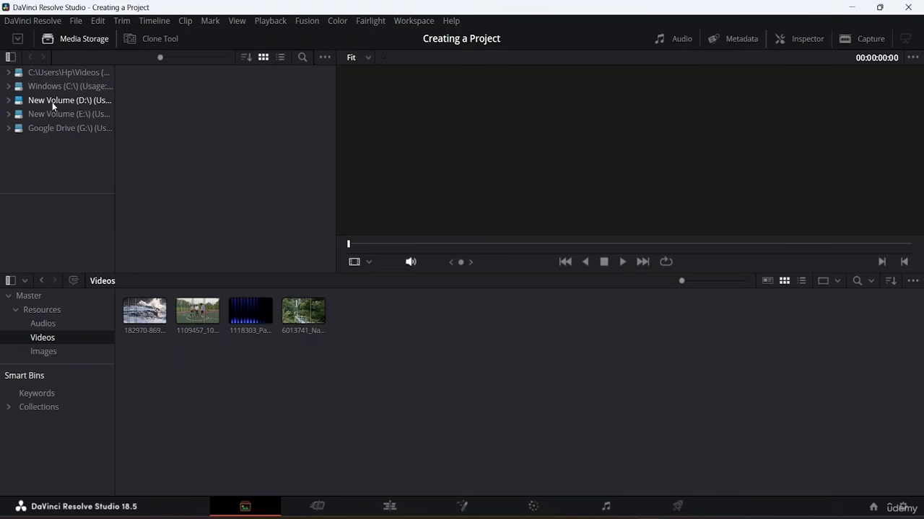
left_click(58, 113)
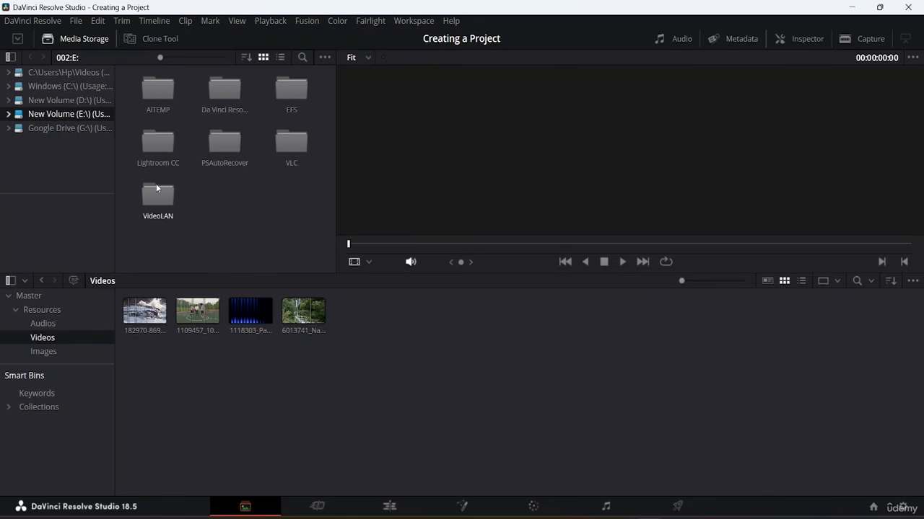
double_click(238, 91)
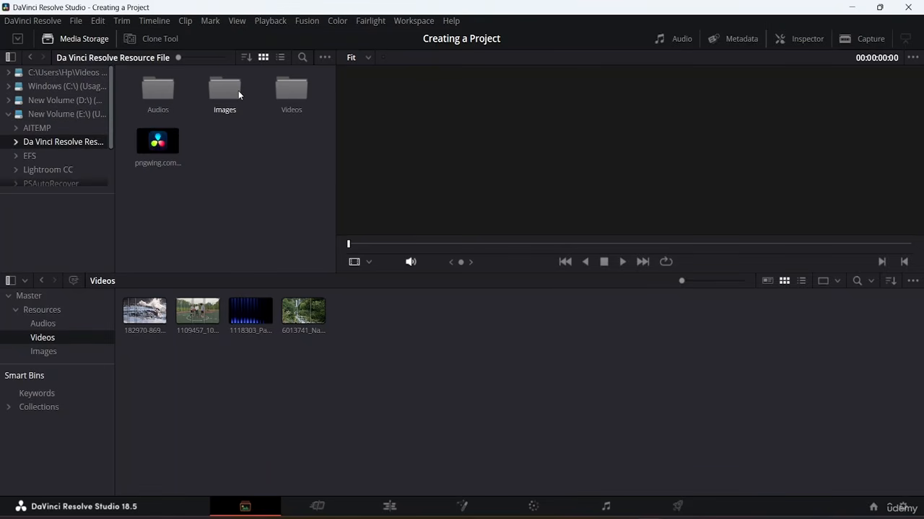
double_click(294, 99)
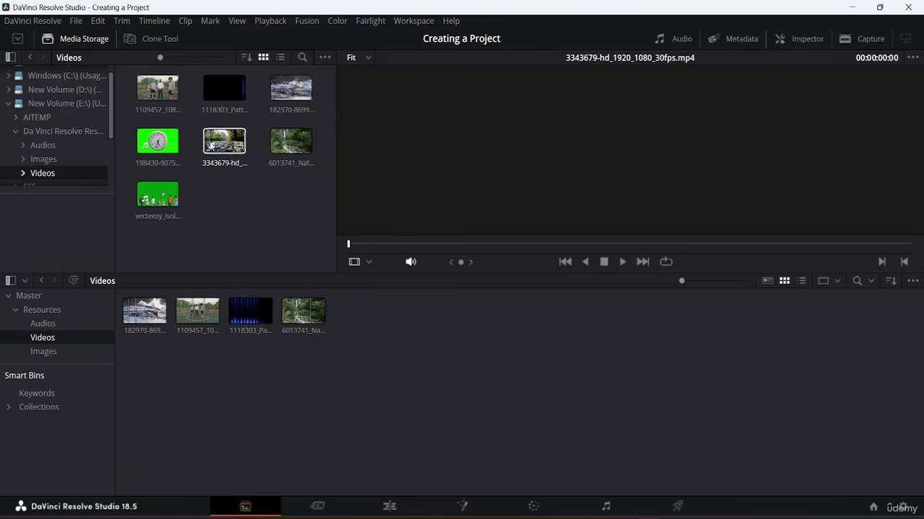
left_click(224, 143)
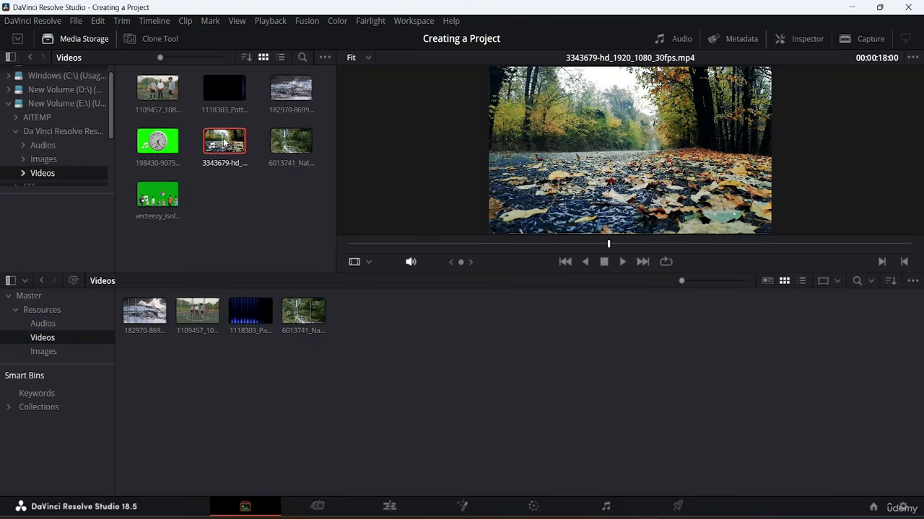
left_click_drag(225, 143, 380, 327)
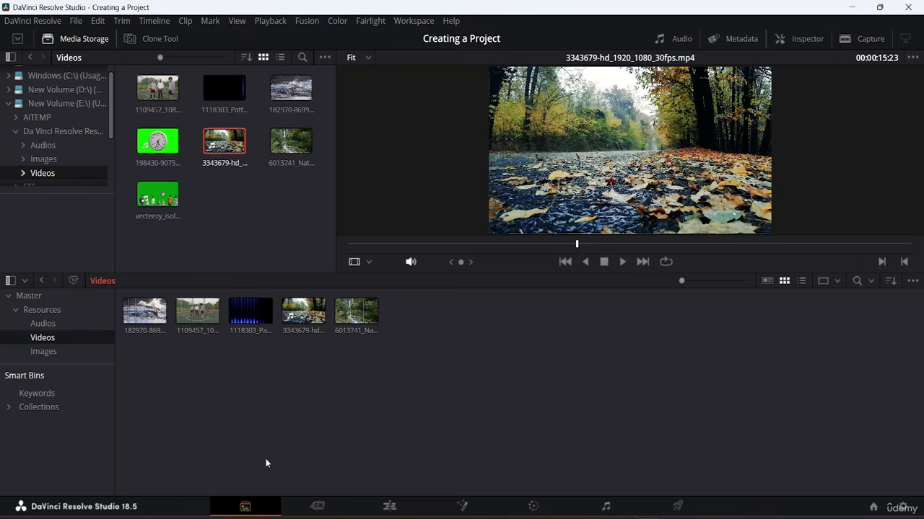
Switch to the Edit page and load the 3343679-hd clip from the Videos bin into the source viewer
left_click(317, 505)
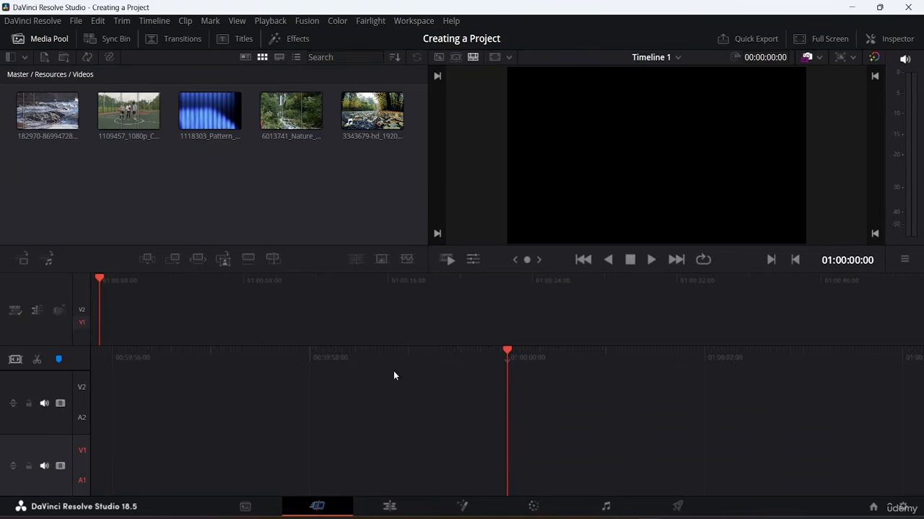
left_click(401, 504)
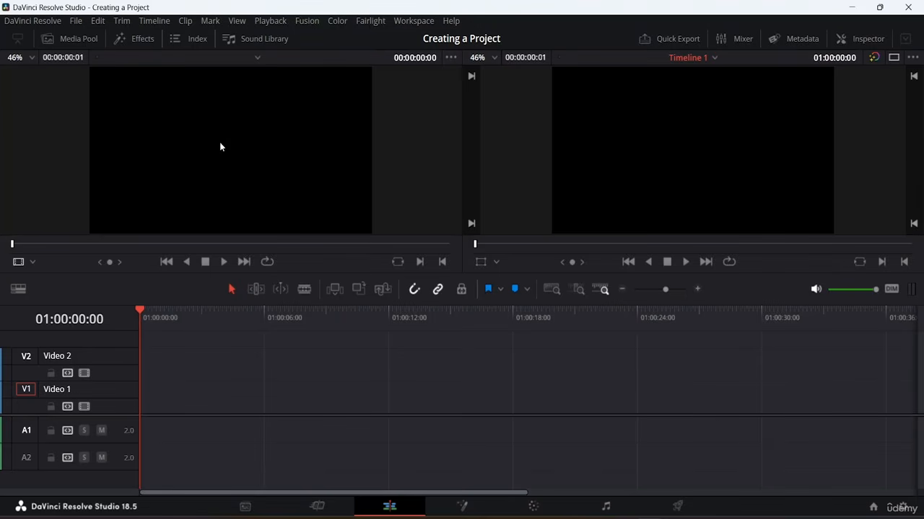
left_click(75, 40)
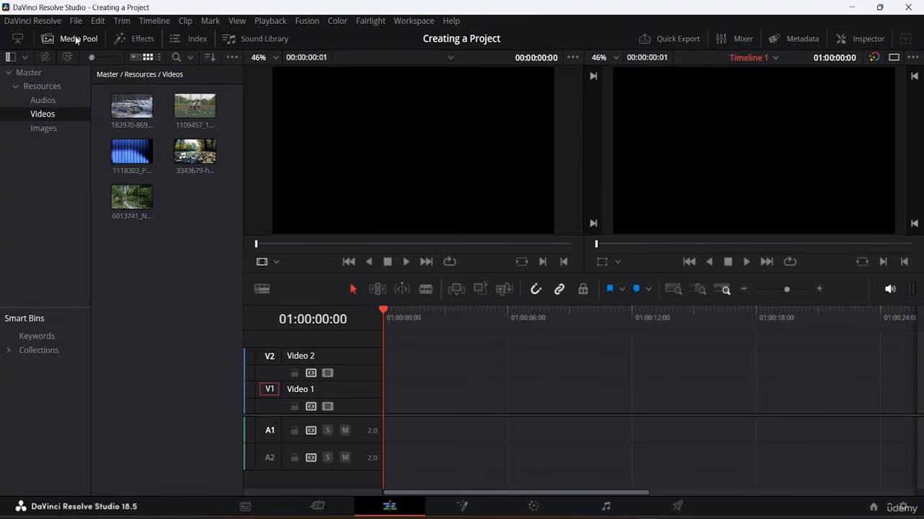
left_click(190, 153)
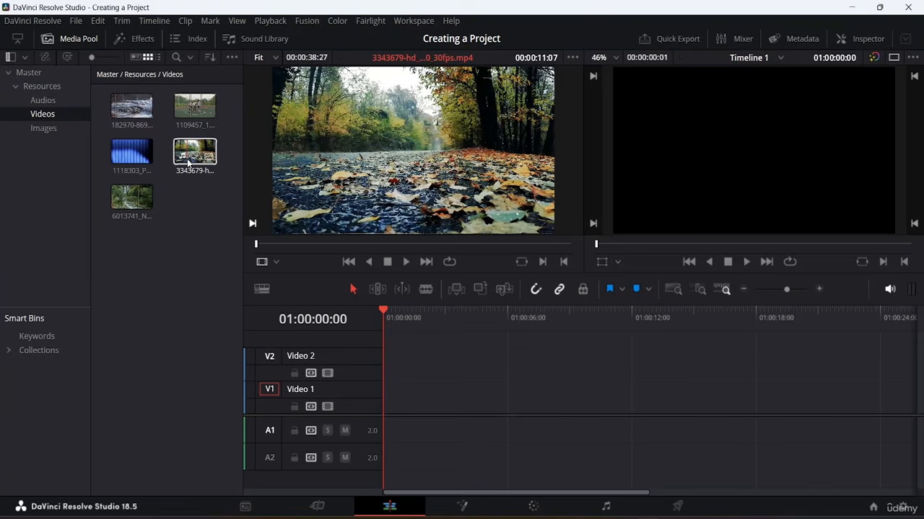
double_click(190, 157)
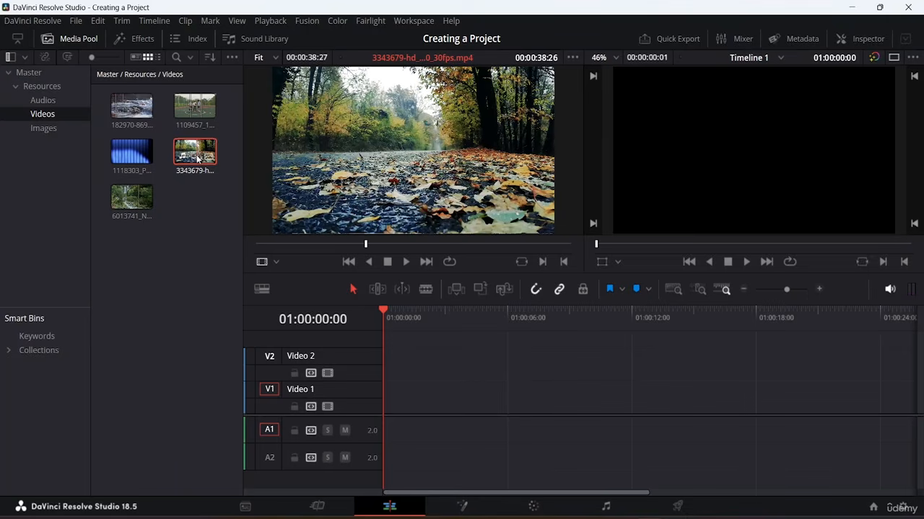
double_click(200, 154)
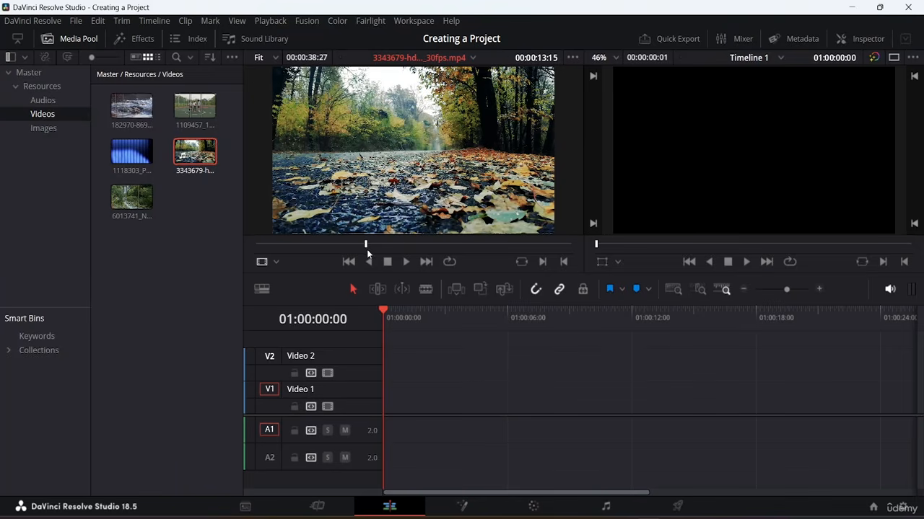
Scrub through the source clip, play it from the first frame and mark an In point at 00:00:05:12
left_click_drag(365, 250, 75, 260)
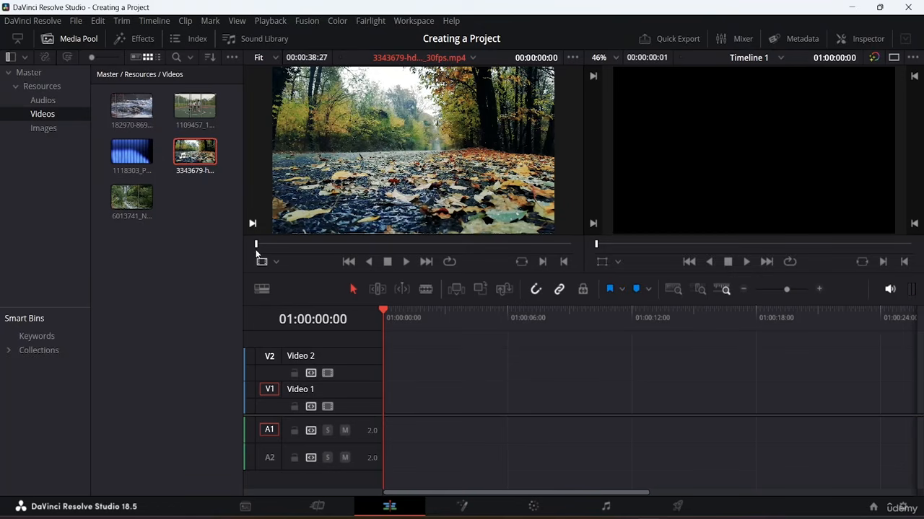
left_click_drag(273, 243, 645, 241)
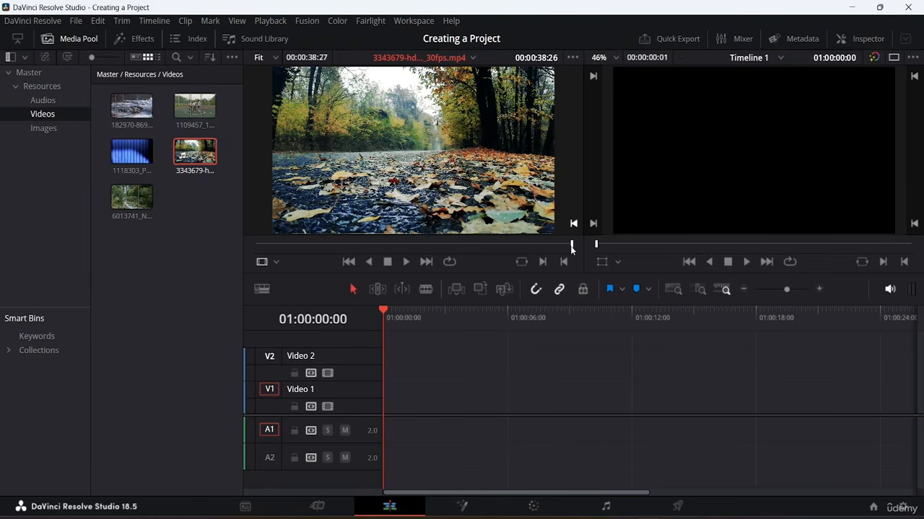
left_click_drag(569, 245, 235, 248)
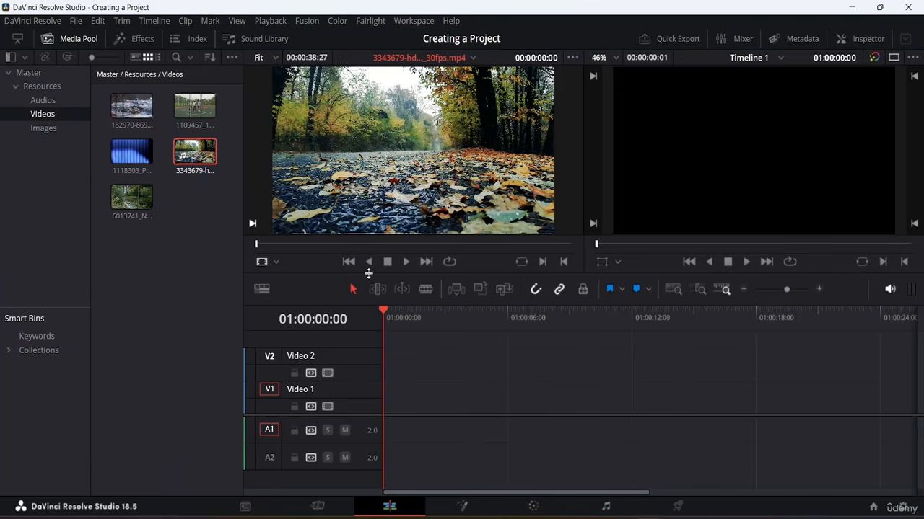
key("space")
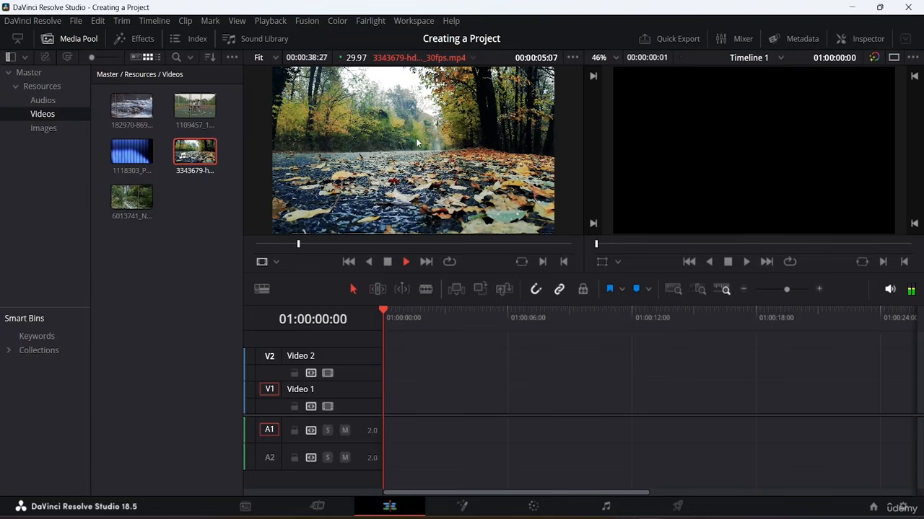
key("space")
key("i")
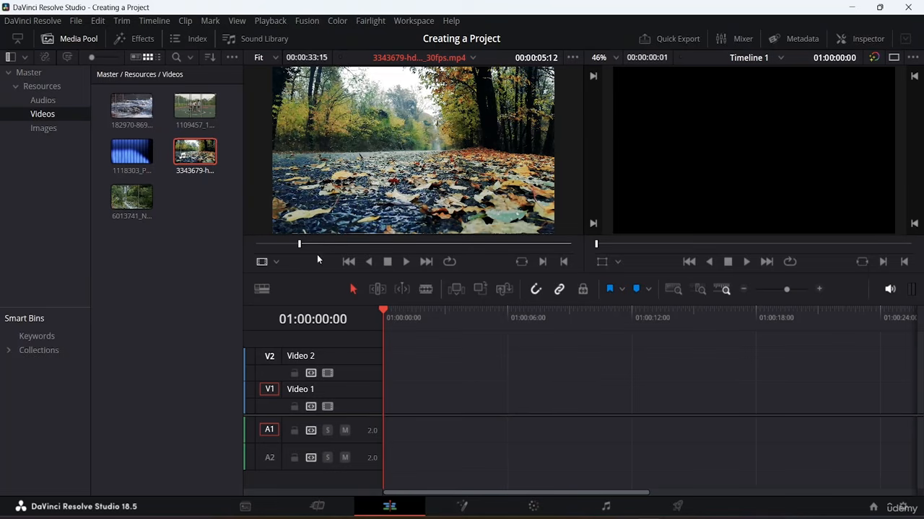
Play the source clip on, mark an Out point at 00:00:15:13 and continue playback briefly past it
key("space")
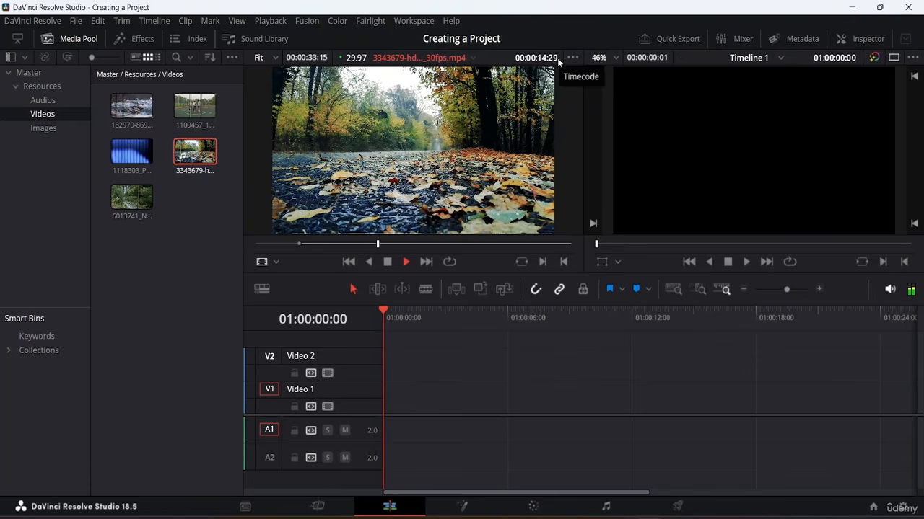
key("space")
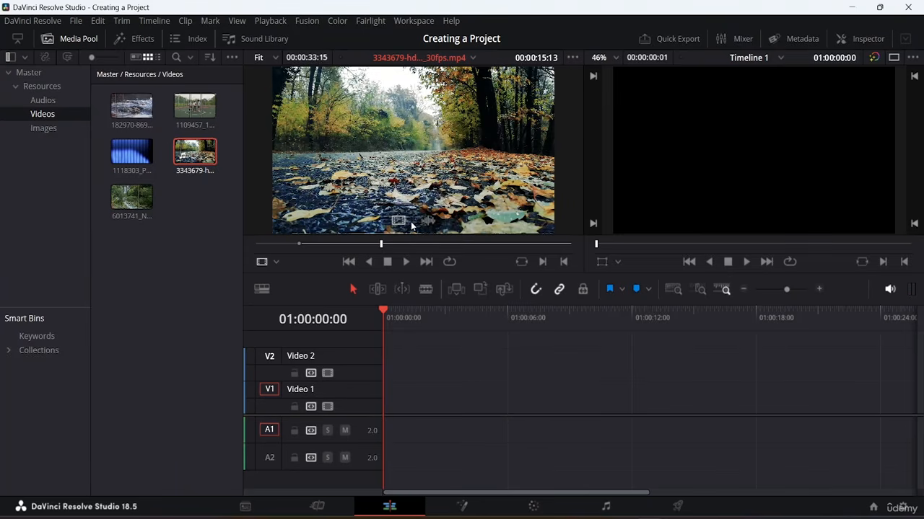
key("o")
left_click(405, 262)
left_click(407, 265)
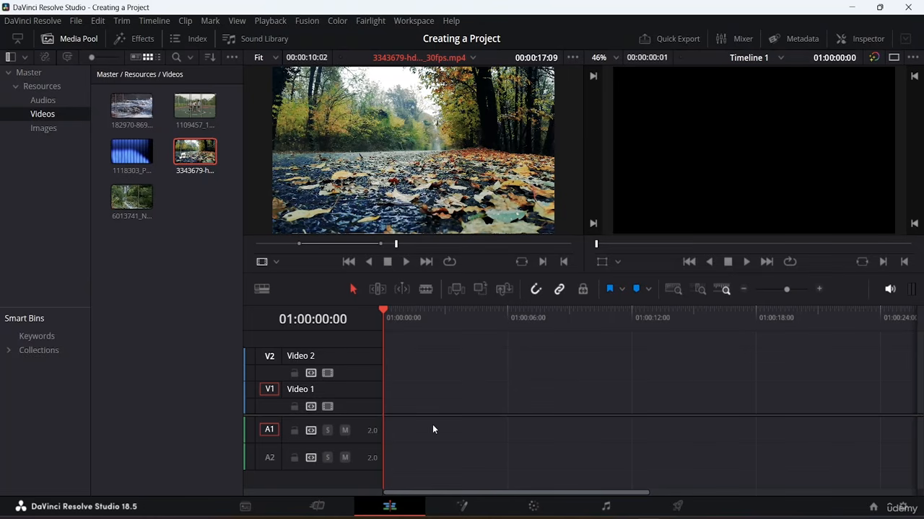
Place the marked range with its linked audio at the start of tracks Video 1 and A1, and select it
left_click_drag(395, 153, 432, 398)
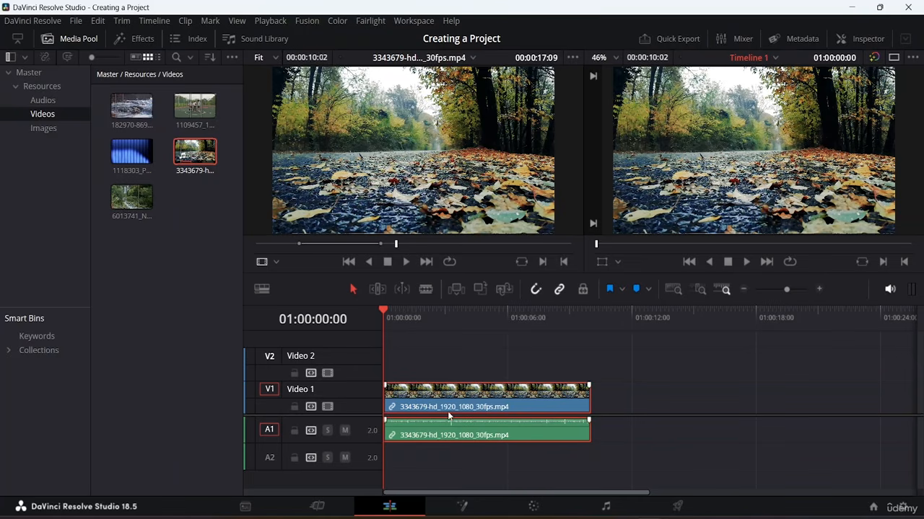
left_click(628, 396)
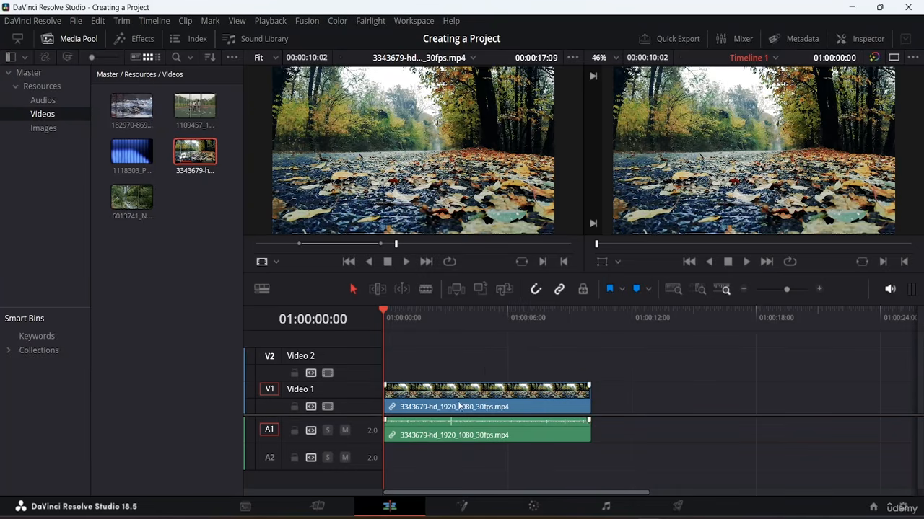
left_click_drag(458, 406, 425, 408)
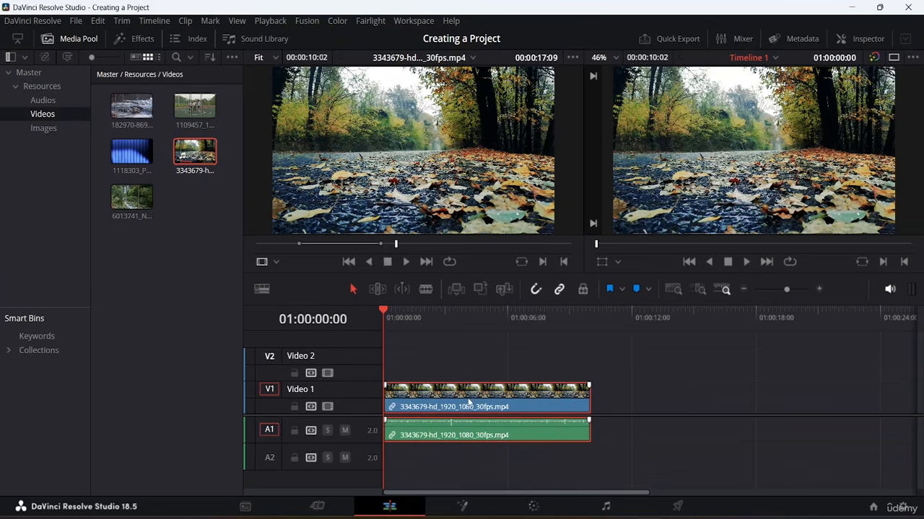
Disable the clip on the timeline and play about two seconds of the timeline to check the output
right_click(476, 406)
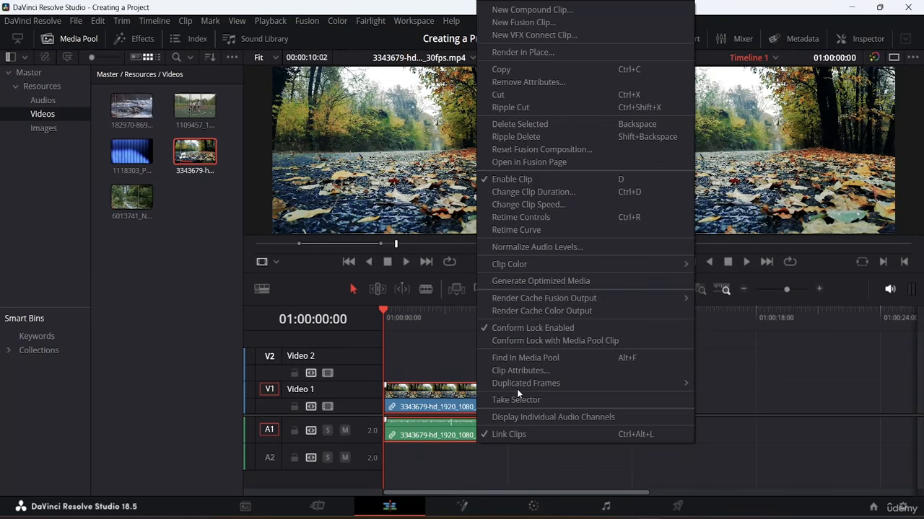
left_click(496, 181)
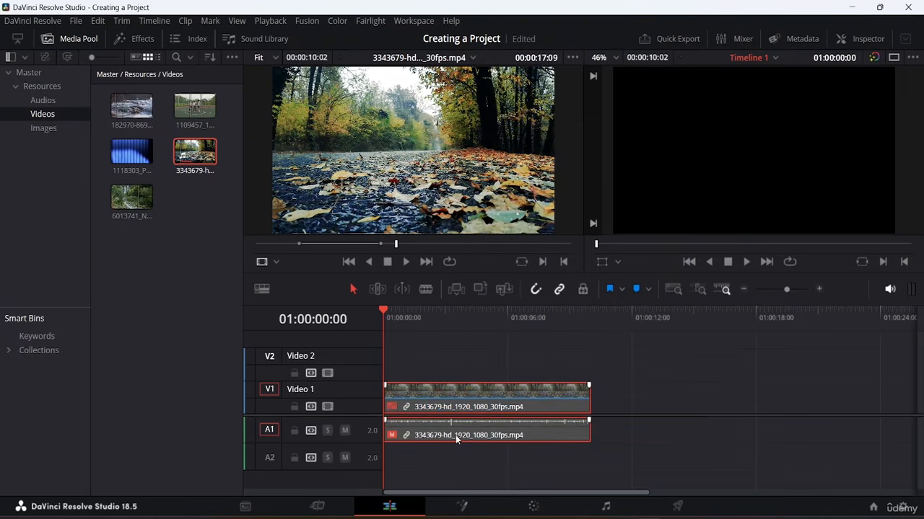
key("space")
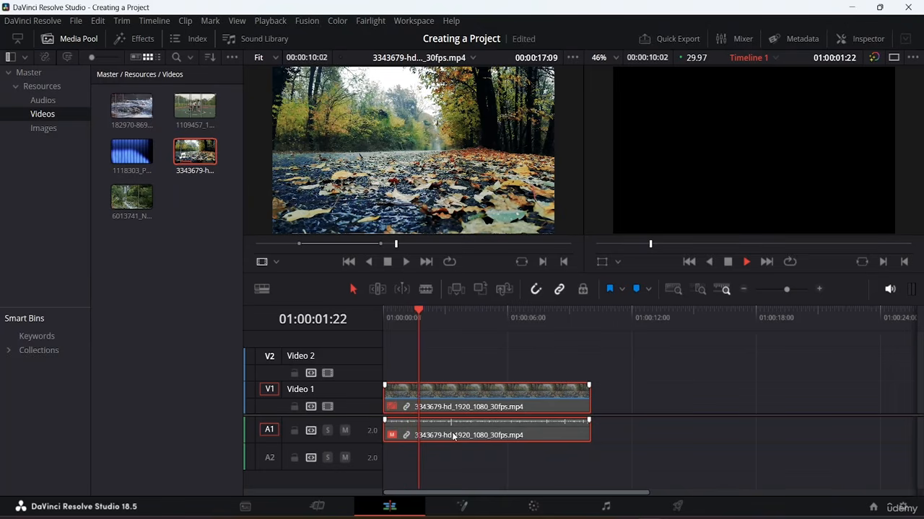
key("space")
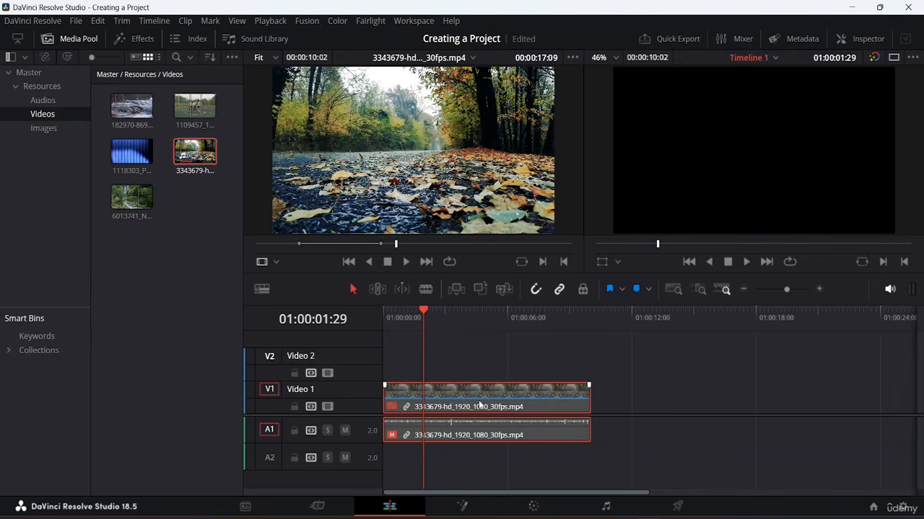
Save the project and enable the timeline clip again
key("ctrl+s")
right_click(477, 395)
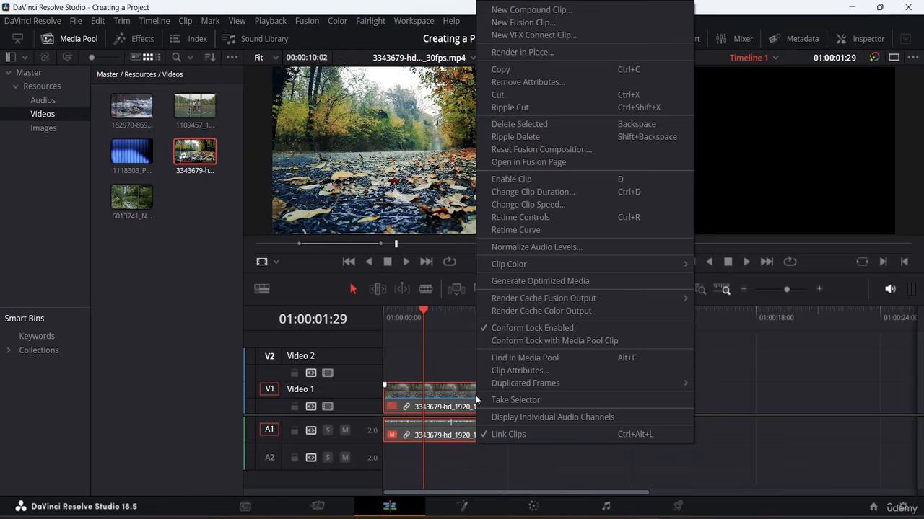
left_click(530, 179)
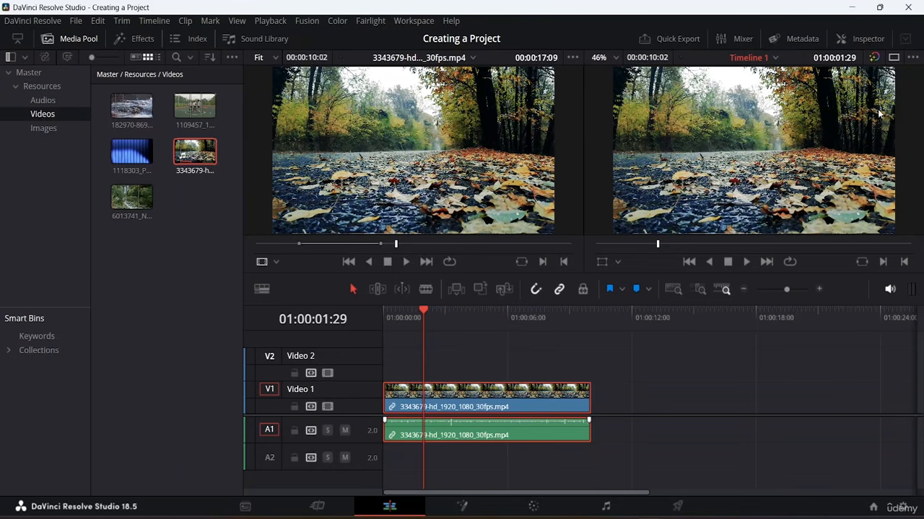
right_click(486, 394)
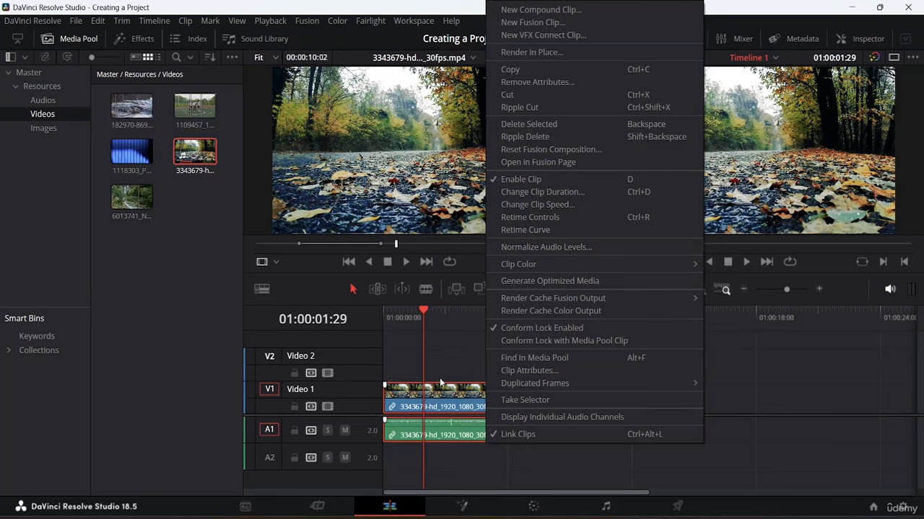
left_click(446, 405)
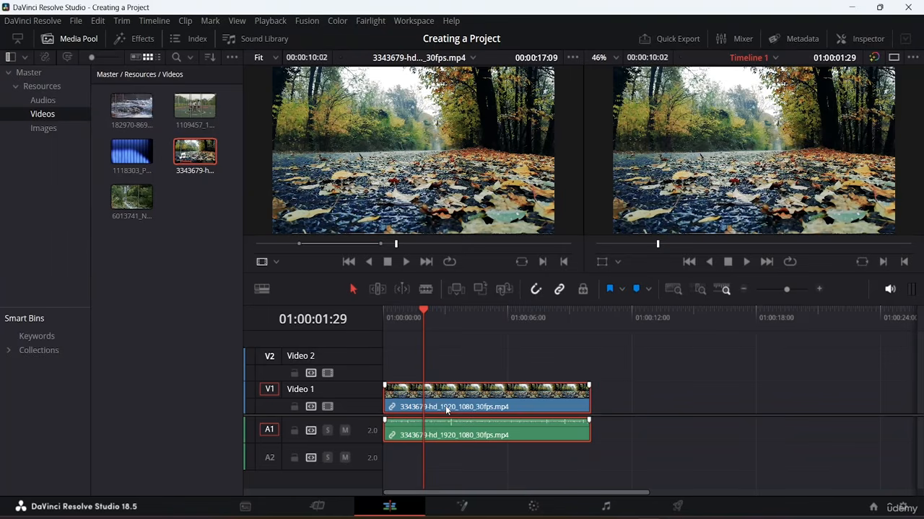
left_click(99, 22)
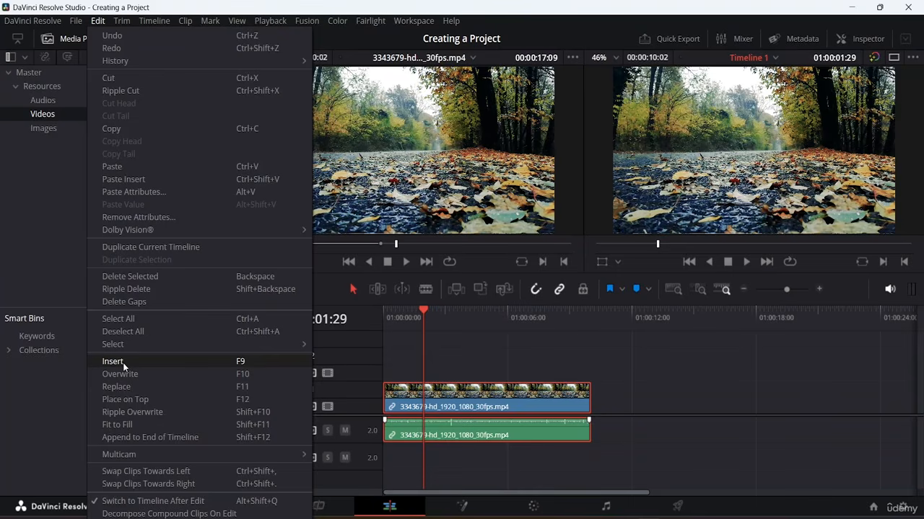
left_click(538, 349)
Delete the linked clip from the timeline and place only the video of the marked source range at the start of Video 1
left_click(467, 393)
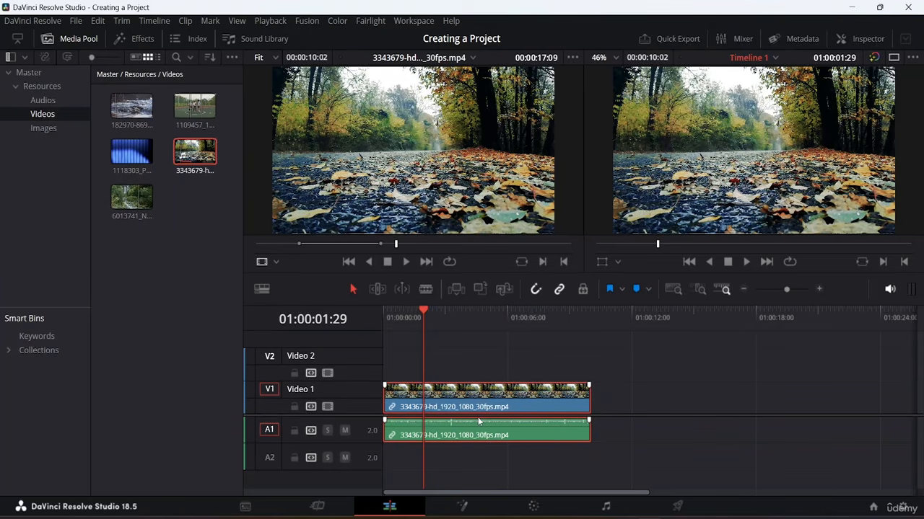
key("Delete")
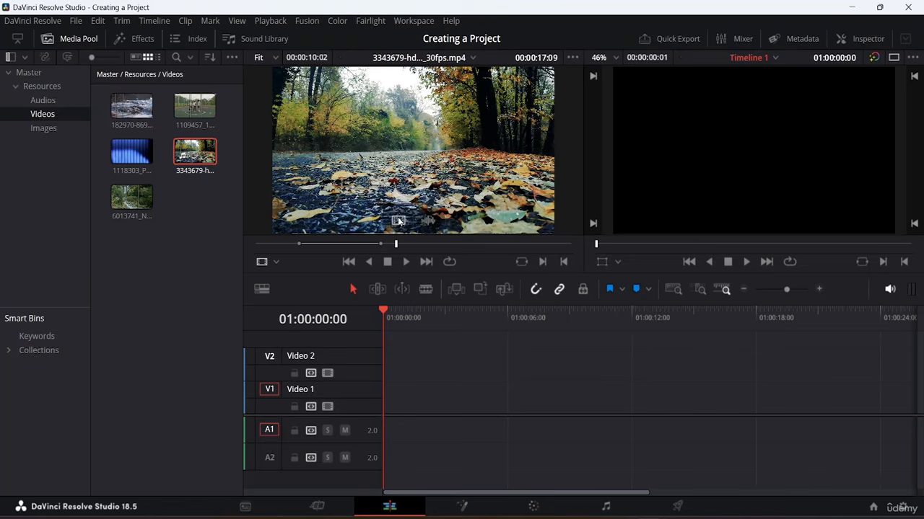
left_click_drag(398, 221, 414, 399)
left_click_drag(404, 410, 388, 410)
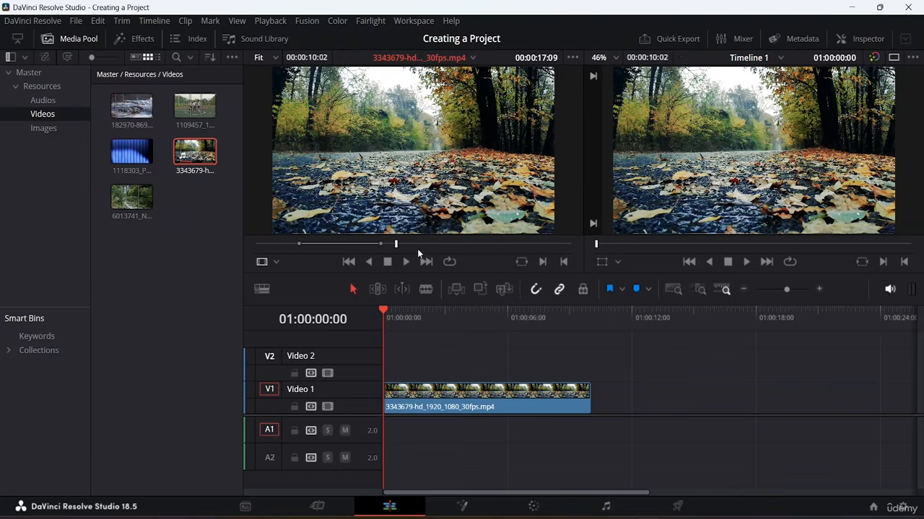
Delete the video-only clip from Video 1 and place only the audio of the marked source range at the start of A1
left_click(472, 410)
key("Delete")
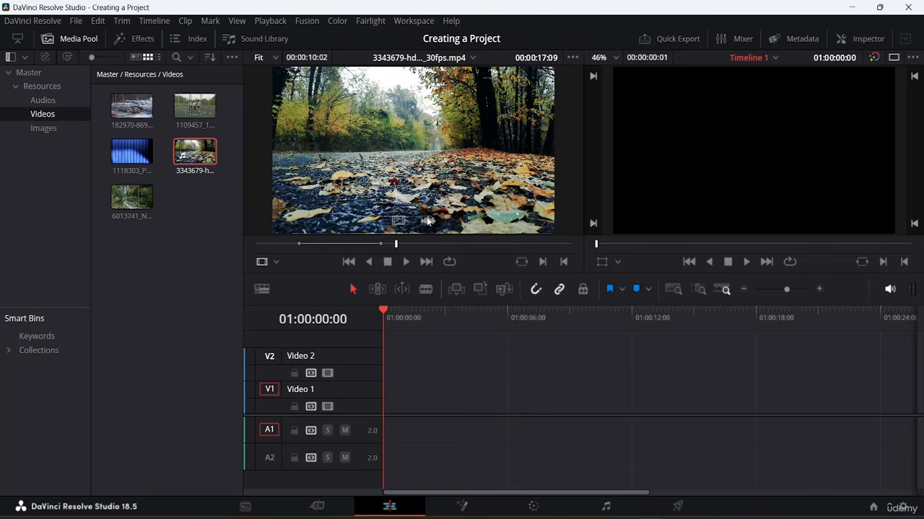
left_click_drag(428, 221, 379, 426)
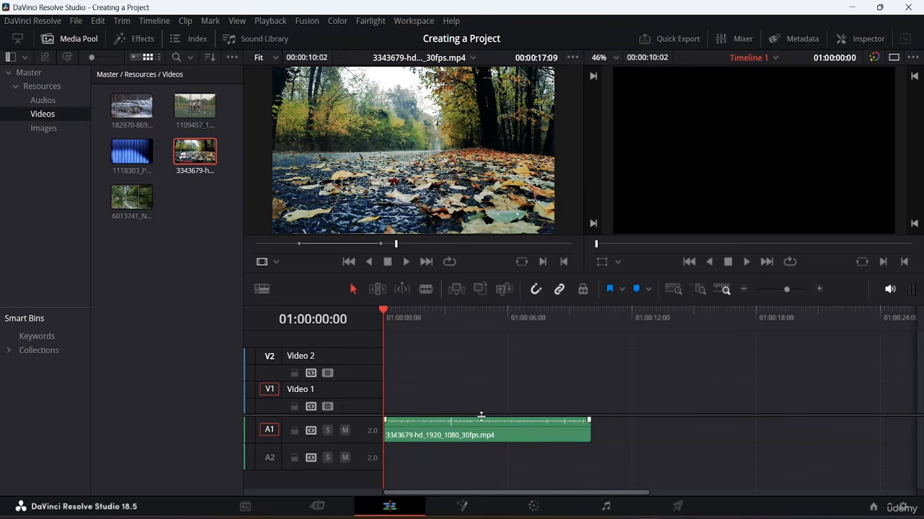
Delete the audio-only clip from A1 and move the source clip's Out and In points to mark a range of about 00:00:17:17
left_click(452, 435)
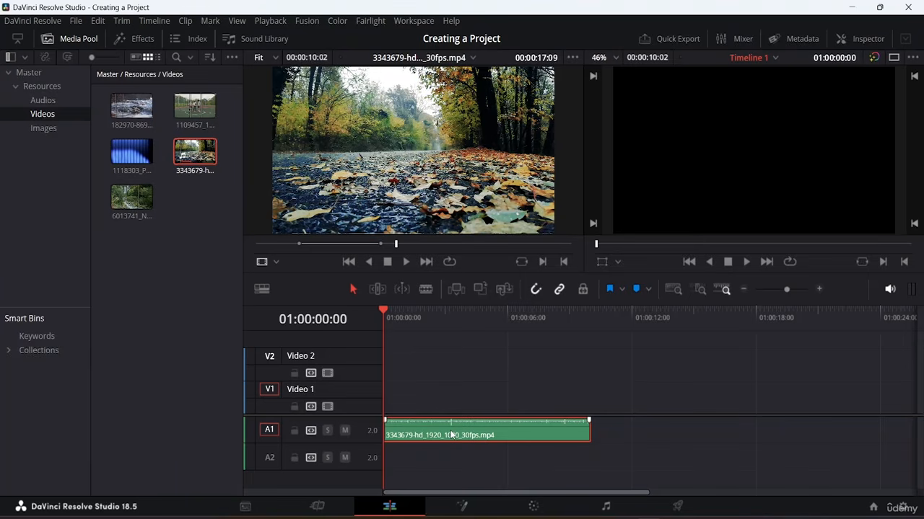
key("Delete")
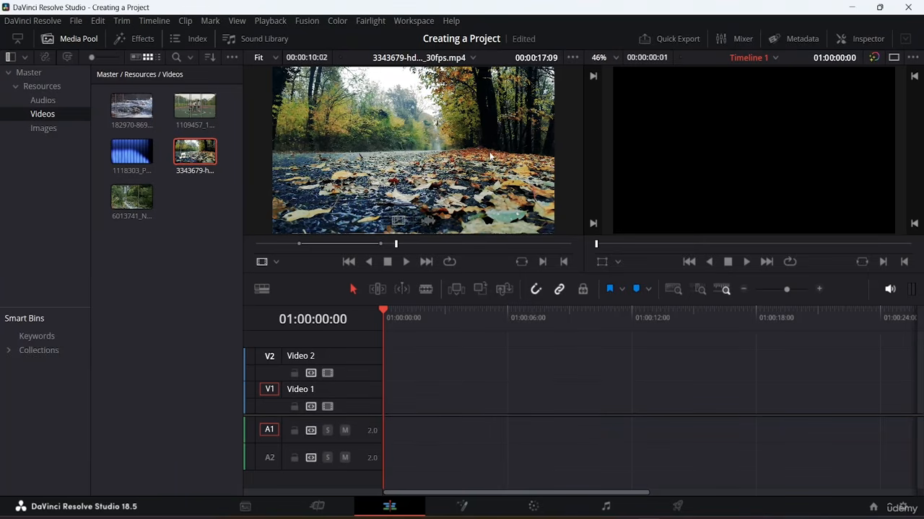
left_click(445, 132)
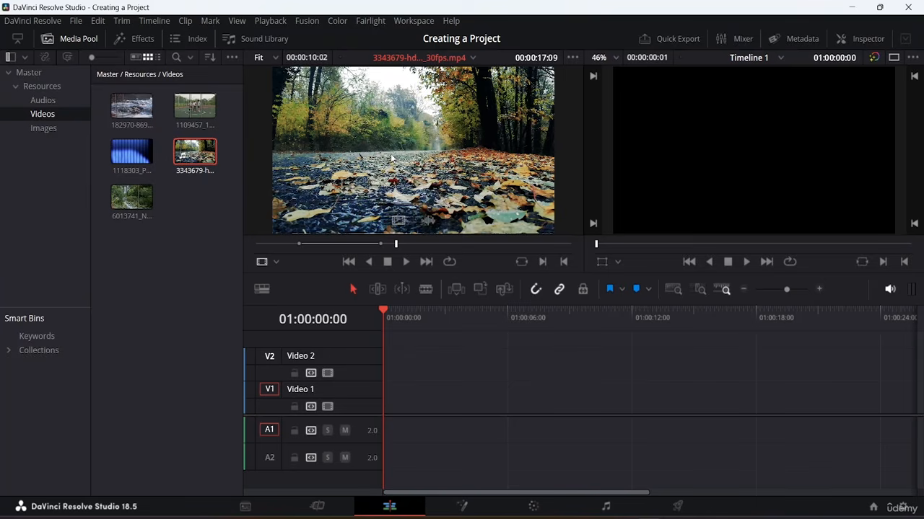
left_click_drag(410, 137, 397, 156)
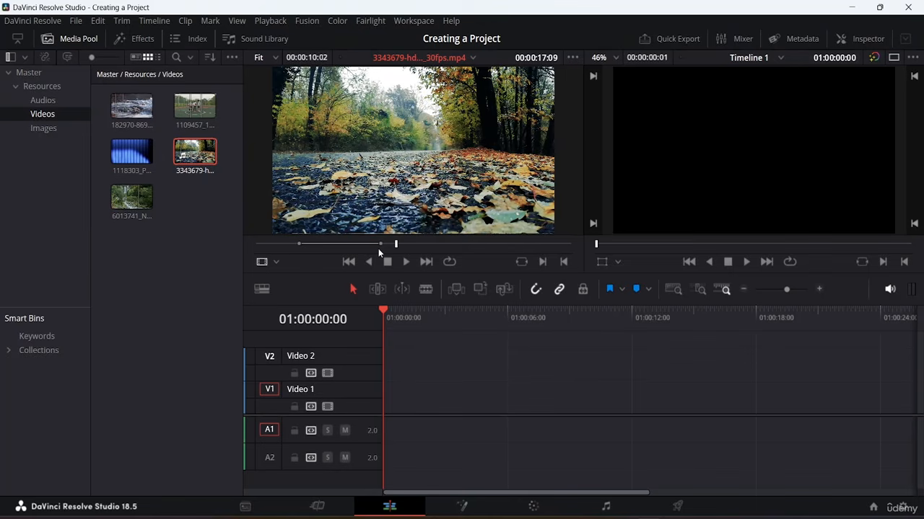
left_click_drag(381, 245, 494, 256)
left_click_drag(297, 244, 350, 251)
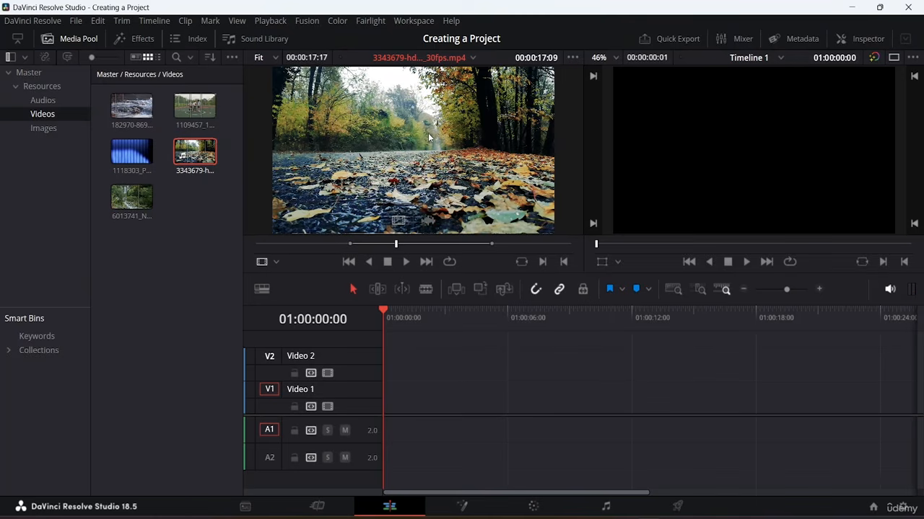
Place the re-marked range with its linked audio at the start of Video 1 and A1, and delete it from the timeline
left_click_drag(428, 132, 386, 405)
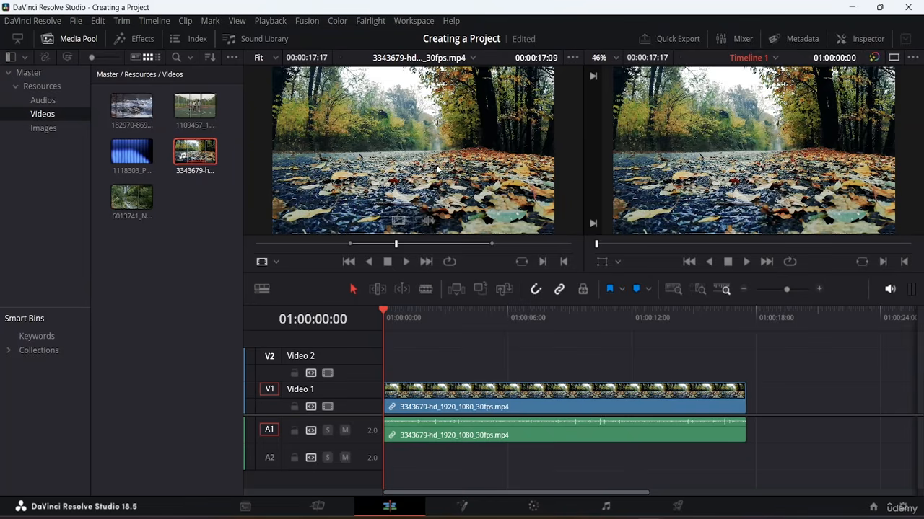
left_click(506, 397)
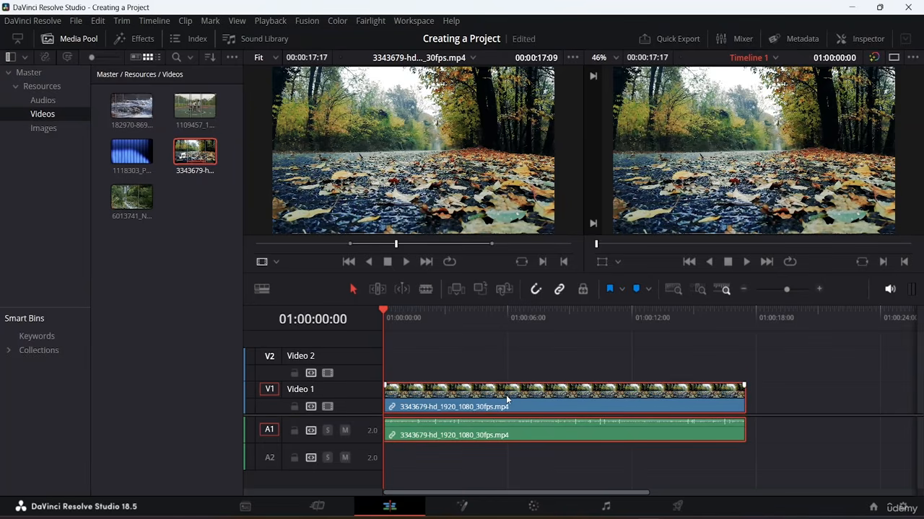
key("Delete")
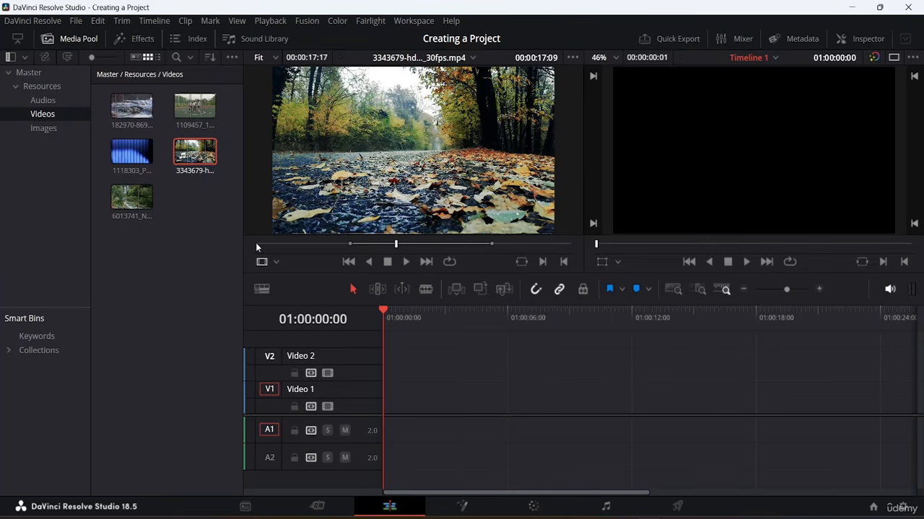
Jump to the source clip's first and last frames, and play the clip forward and in reverse
left_click(349, 262)
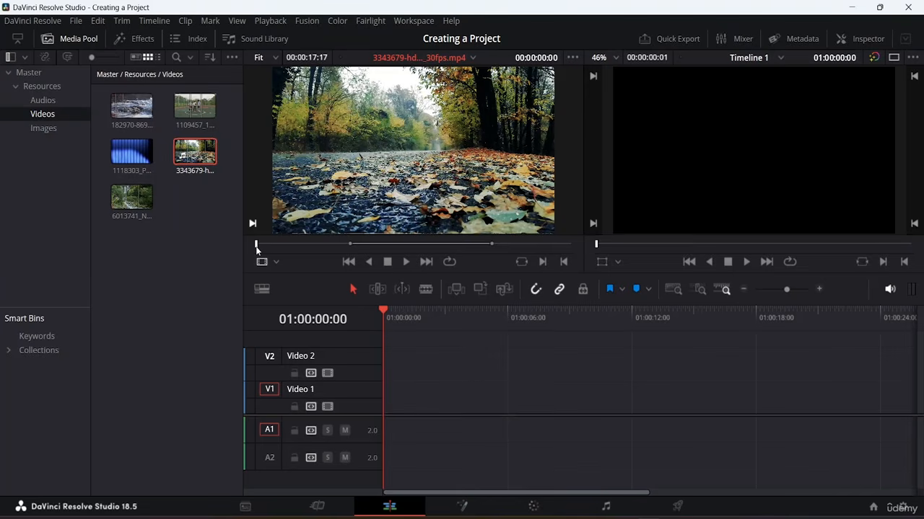
left_click(428, 262)
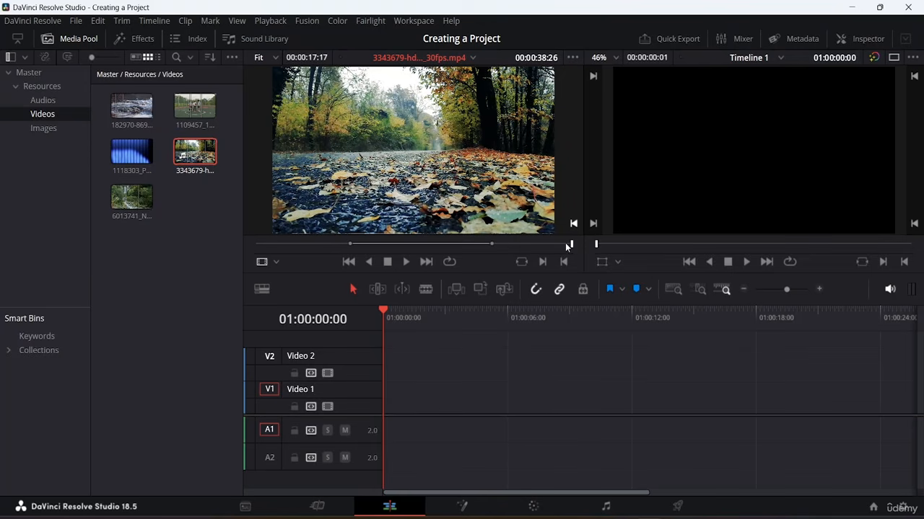
left_click_drag(572, 248, 416, 246)
left_click(406, 261)
left_click(388, 262)
key("space")
key("space")
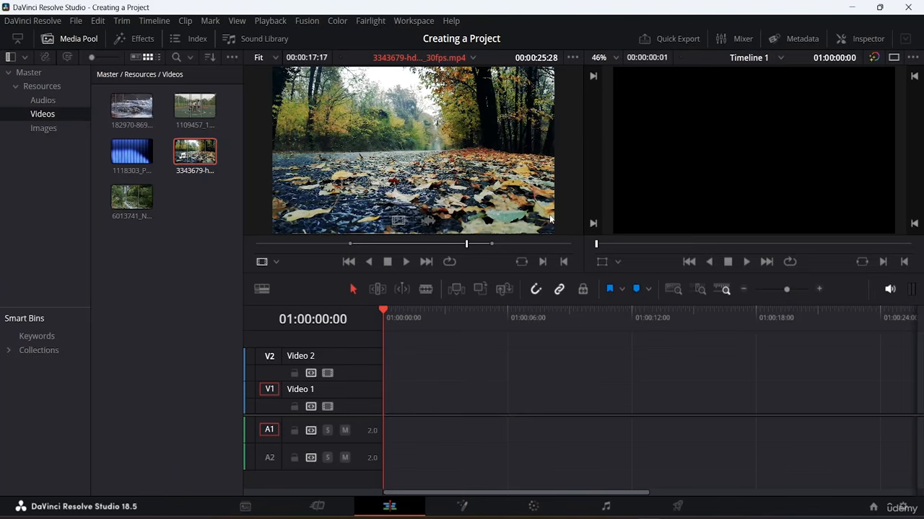
left_click(370, 262)
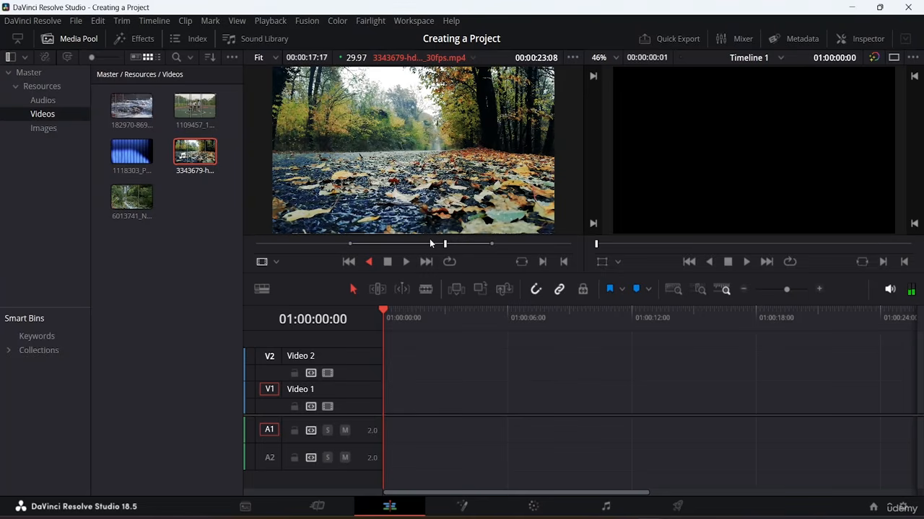
left_click(388, 263)
Shorten the marked source range to about 00:00:05:08 by moving its Out point earlier, and play the clip with looping turned on
left_click_drag(491, 245, 387, 245)
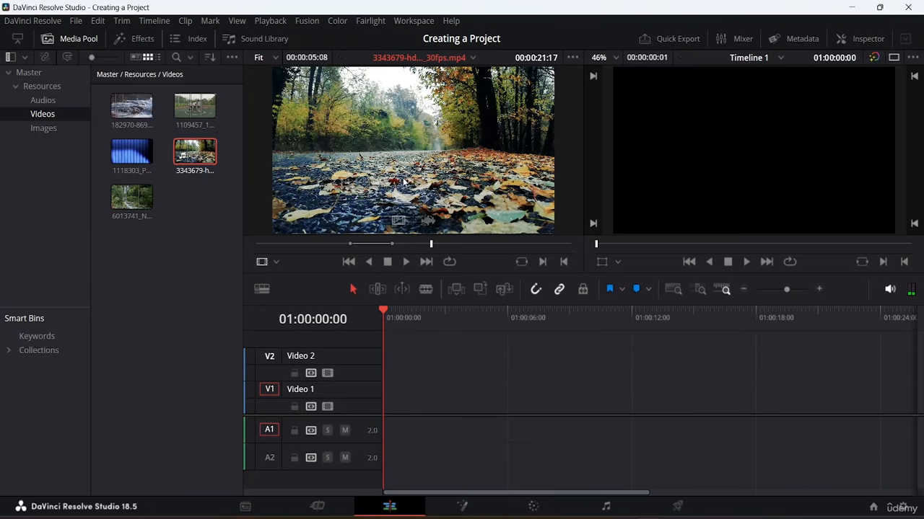
left_click_drag(432, 245, 364, 247)
left_click(448, 261)
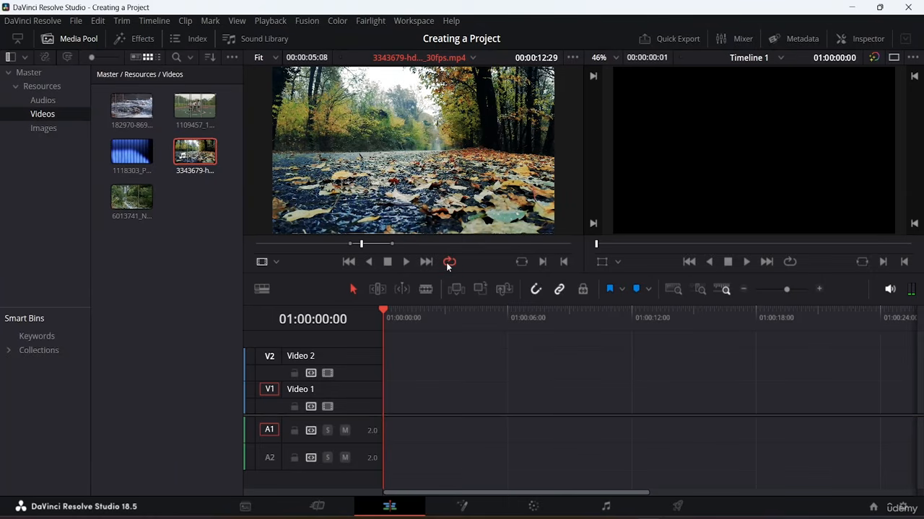
key("space")
left_click_drag(473, 245, 543, 254)
key("space")
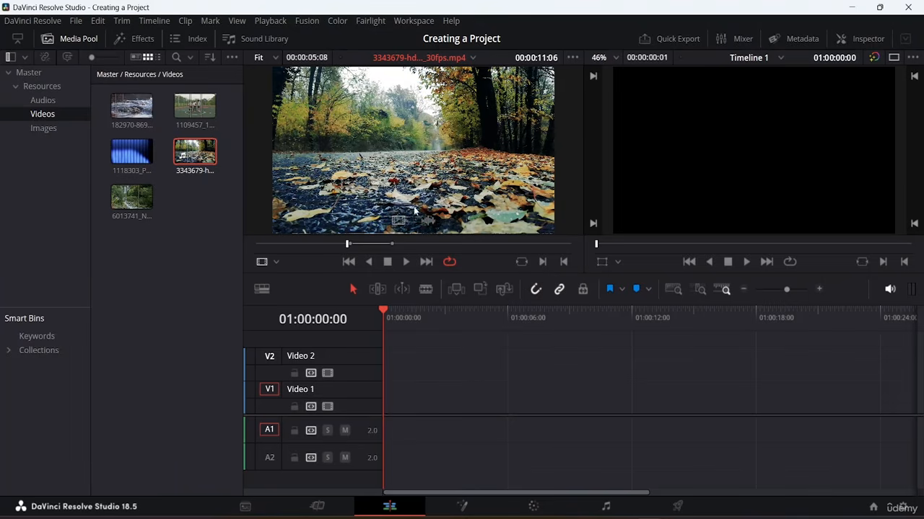
Place the shortened range with its linked audio at the start of Video 1 and A1, and delete the placed clip
left_click_drag(440, 126, 381, 394)
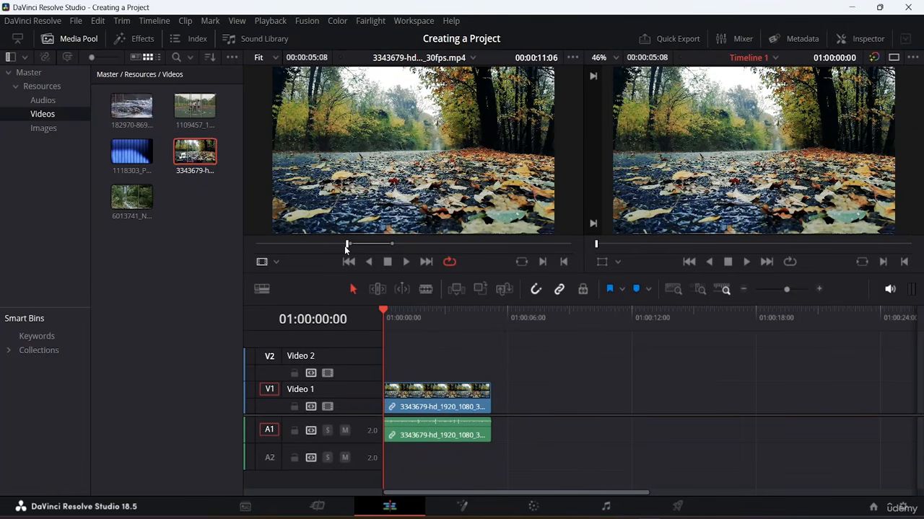
left_click_drag(349, 246, 383, 244)
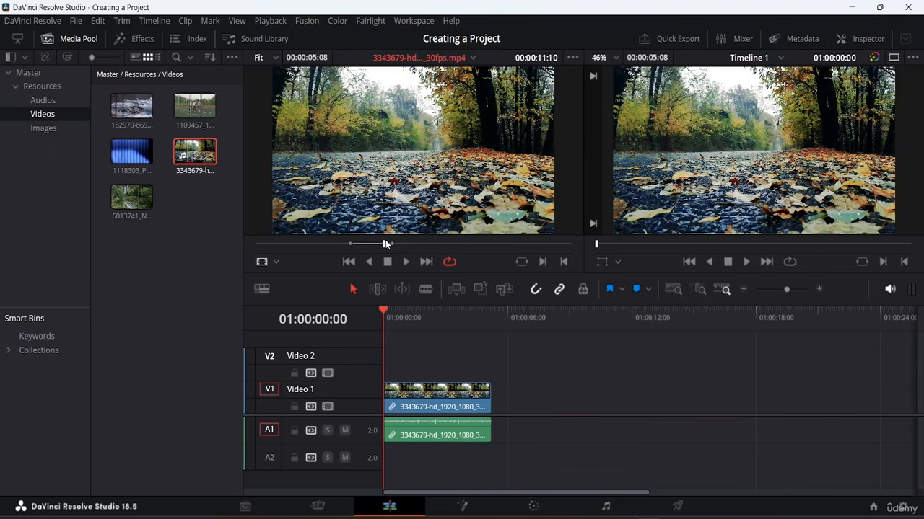
left_click(456, 397)
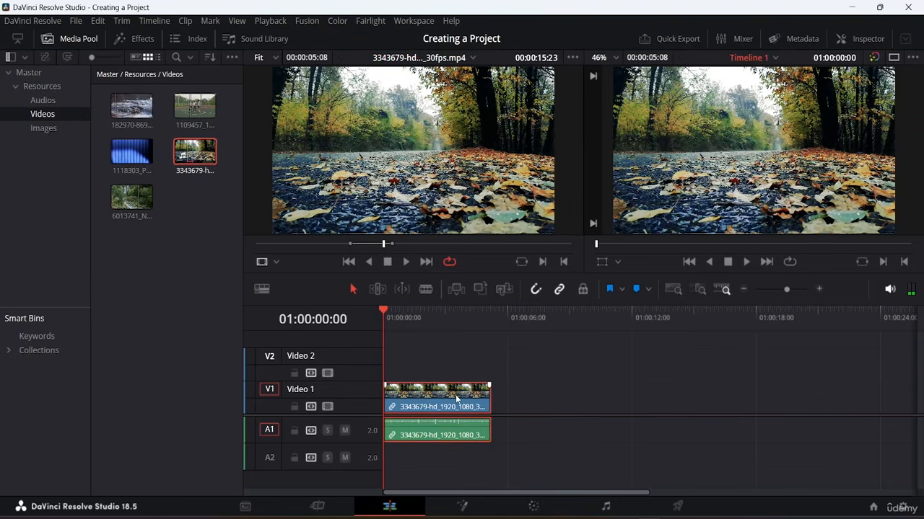
key("Delete")
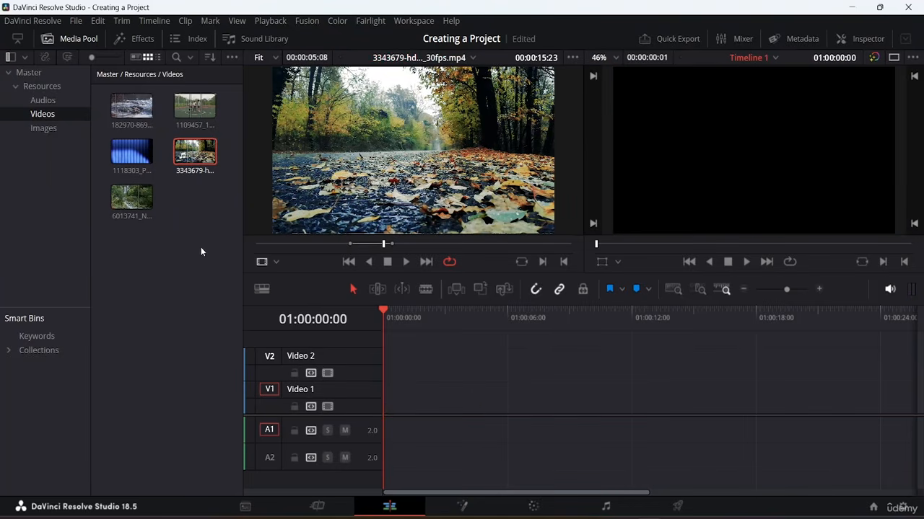
Widen the marked source range of the 1109457 basketball clip to about 00:00:04:17 and place it at the start of Video 1
double_click(194, 113)
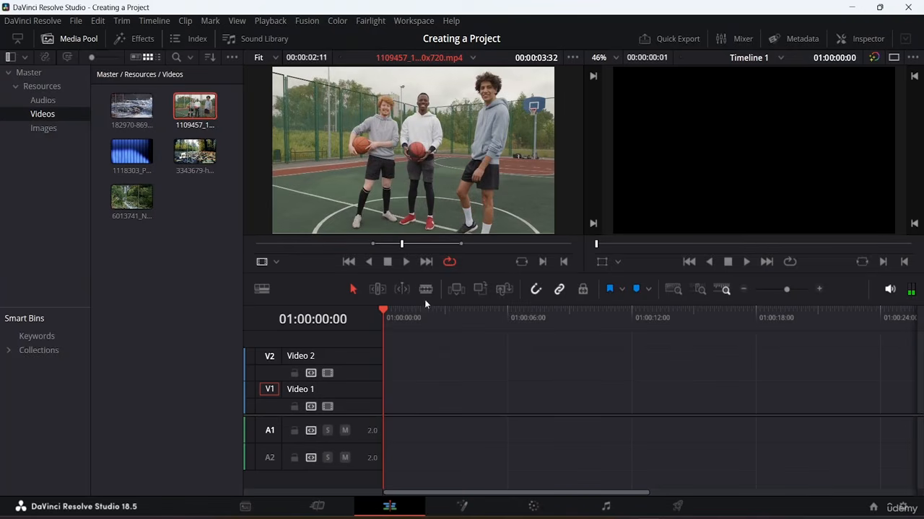
mouse_move(371, 243)
left_mouse_down()
mouse_move(314, 246)
mouse_move(327, 246)
left_mouse_up()
left_click_drag(461, 244, 499, 244)
left_click_drag(467, 136, 404, 401)
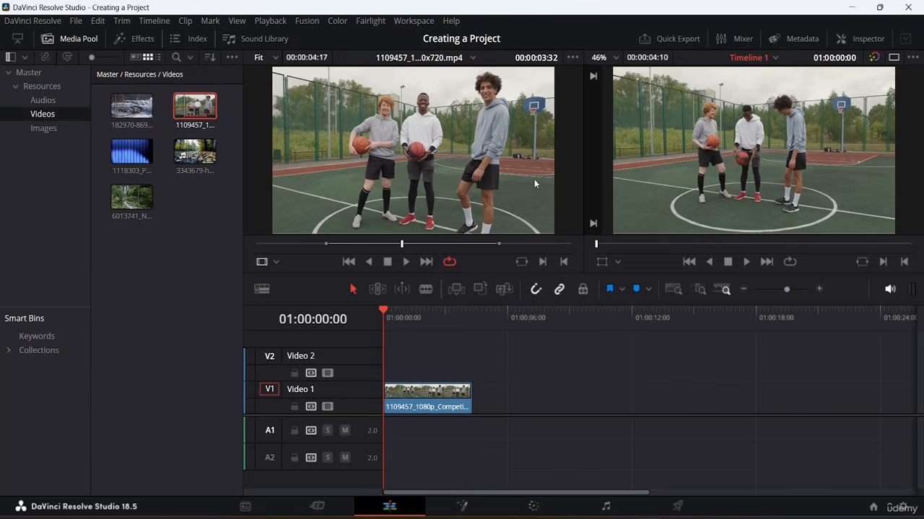
Match the timeline playhead to the source frame with Match Frame, and repeat it with the source playhead at 00:00:05:21
left_click(519, 262)
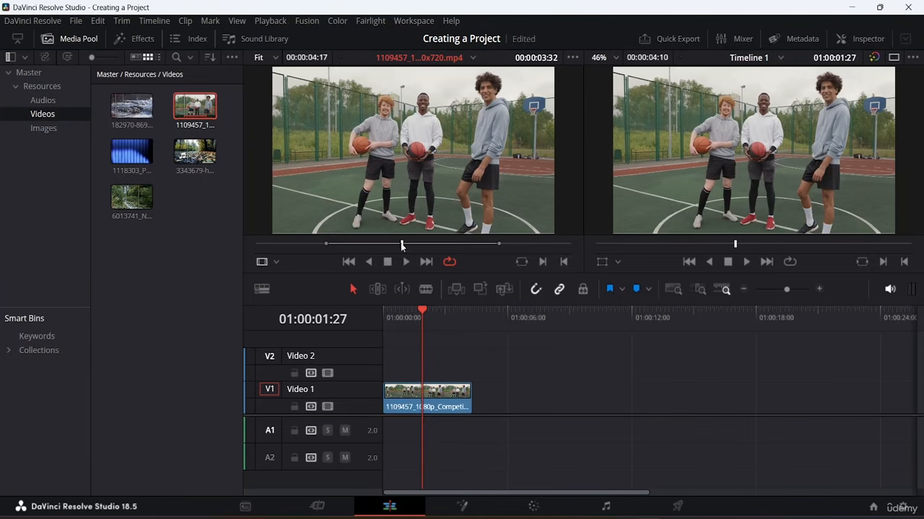
left_click_drag(403, 244, 473, 245)
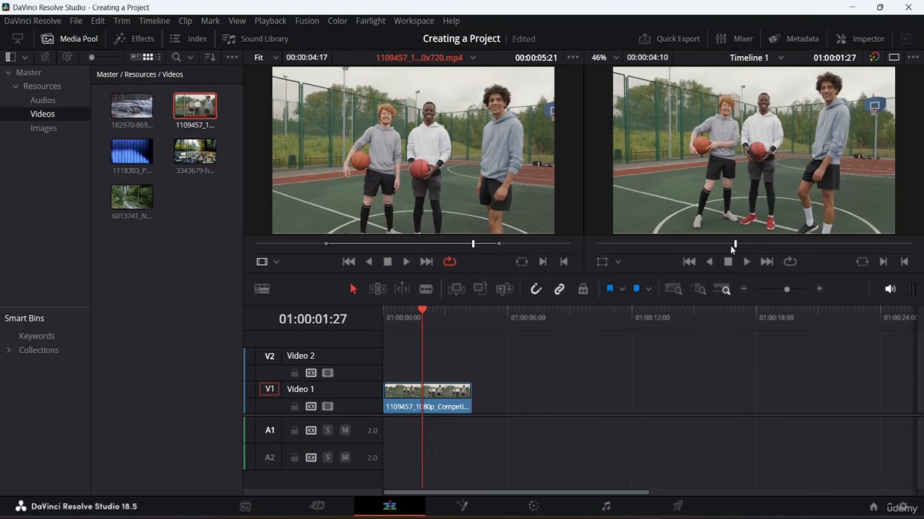
left_click_drag(734, 249, 685, 249)
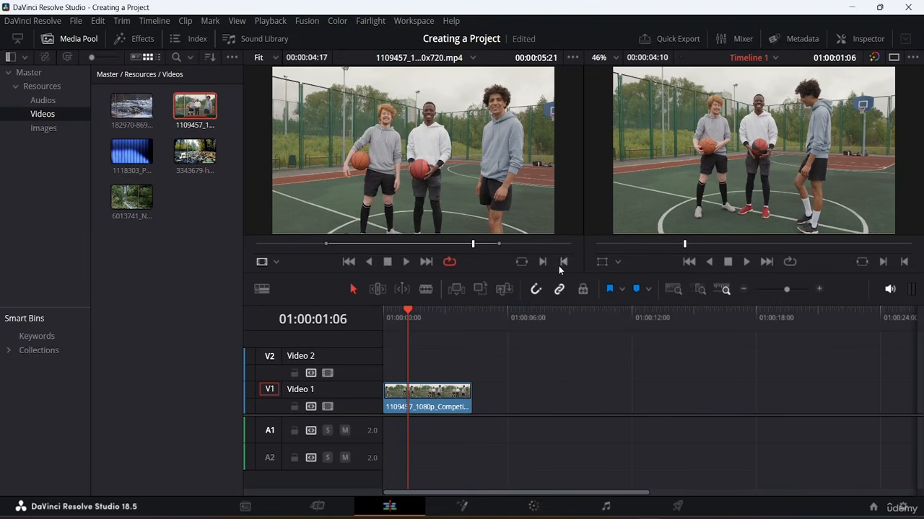
left_click(518, 262)
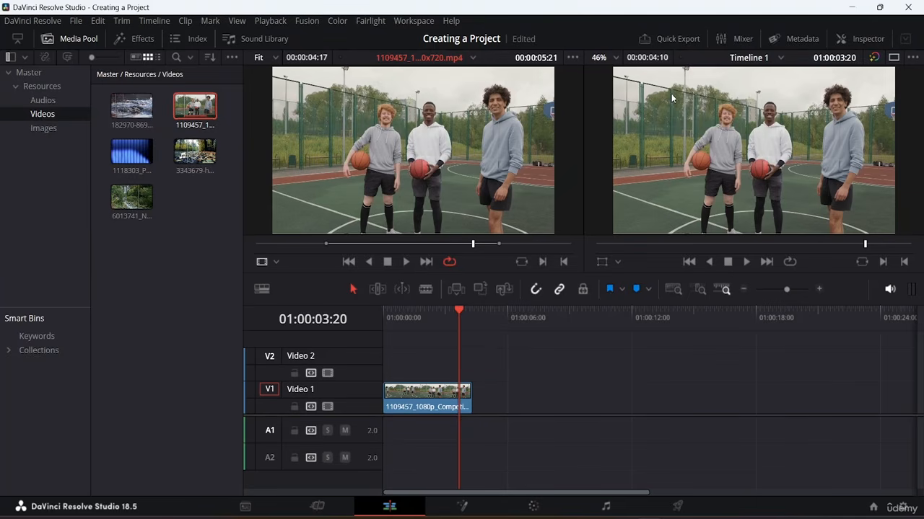
Load 3343679-hd_1920_1080_30fps.mp4 in the source viewer and switch the viewer's display mode to Audio Track
left_click(178, 156)
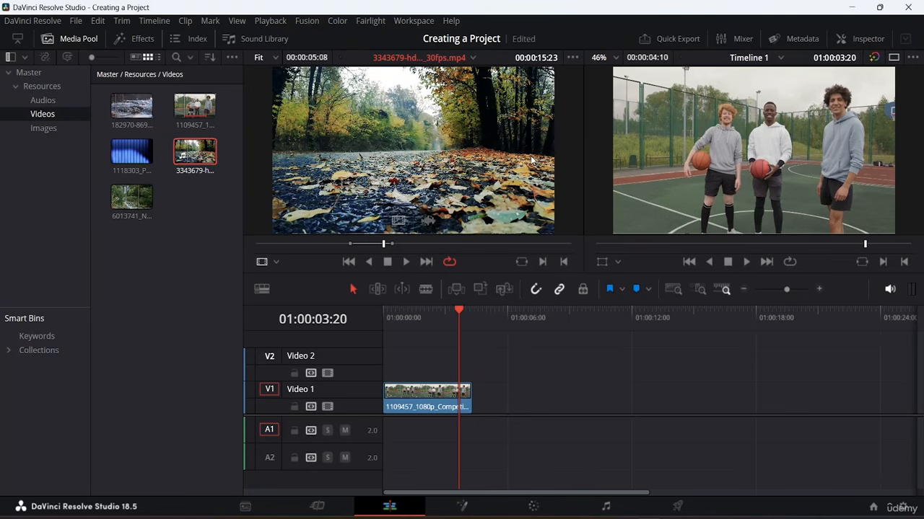
left_click(277, 263)
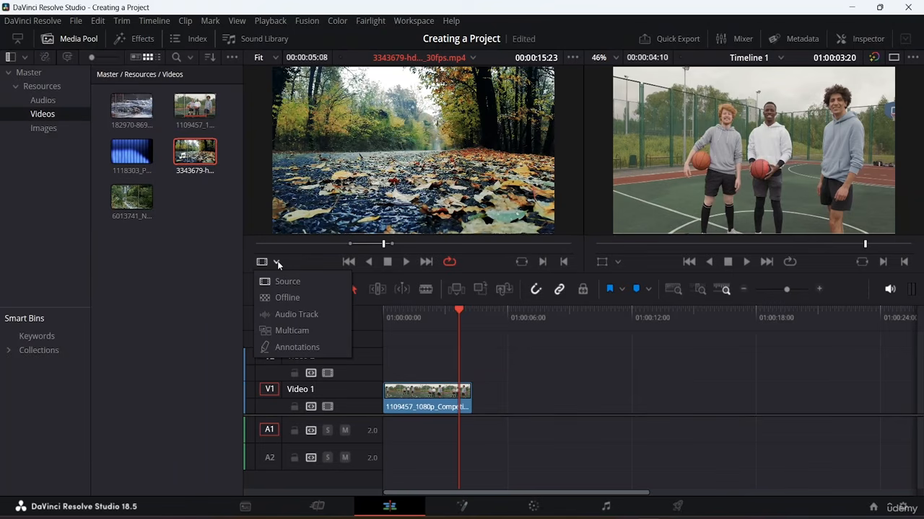
left_click(289, 319)
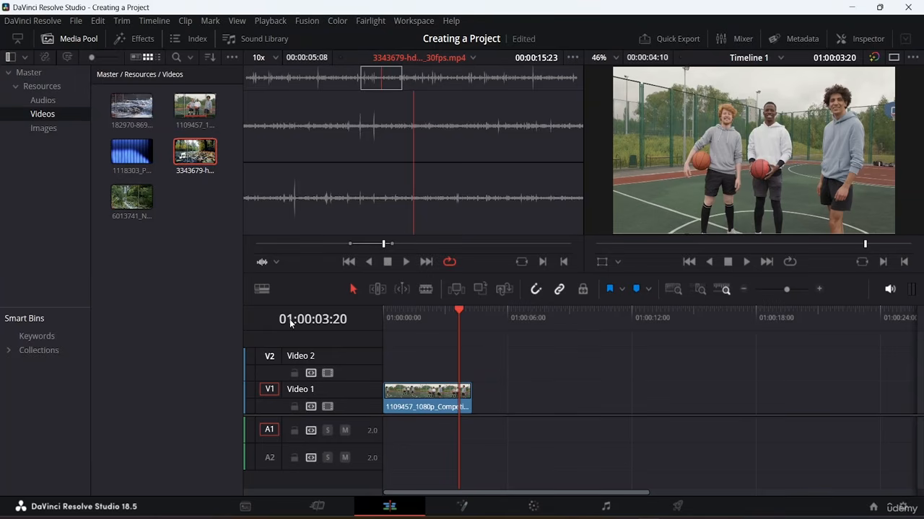
Replace the basketball clip on the timeline with the marked range of the autumn road clip and its linked audio on Video 1 and A1
left_click(433, 404)
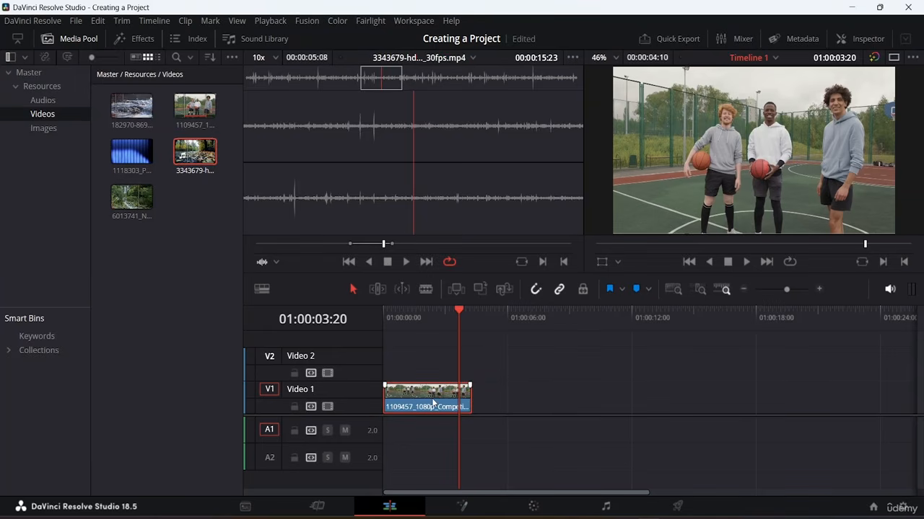
key("Delete")
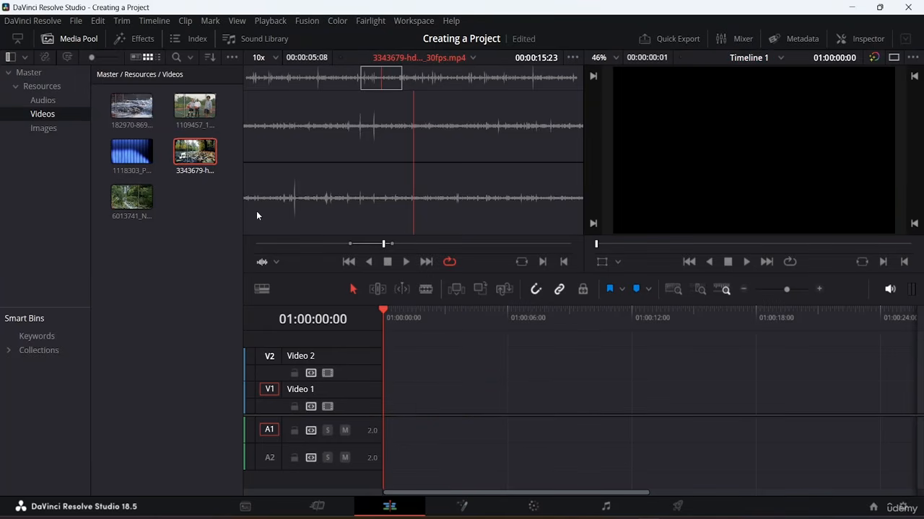
left_click_drag(199, 152, 391, 411)
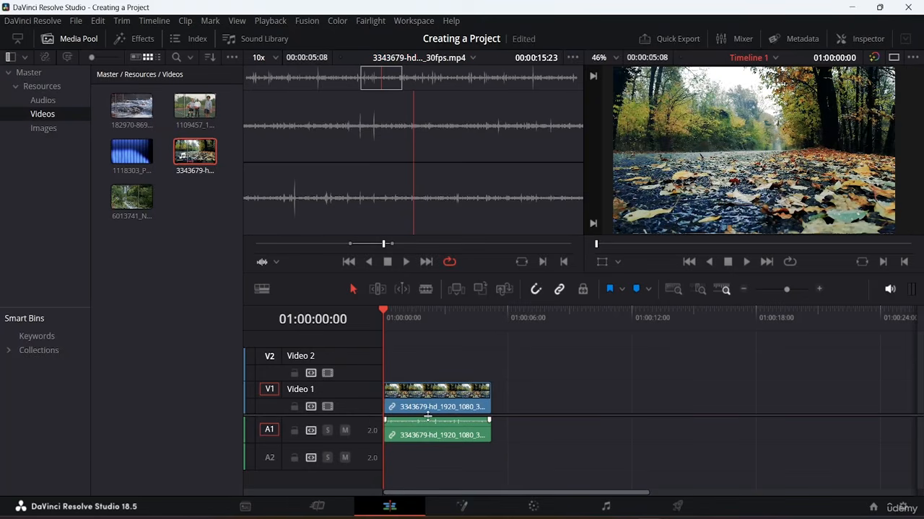
Move the source playhead to just before the In point and play the clip in the audio waveform view
left_click_drag(383, 244, 347, 249)
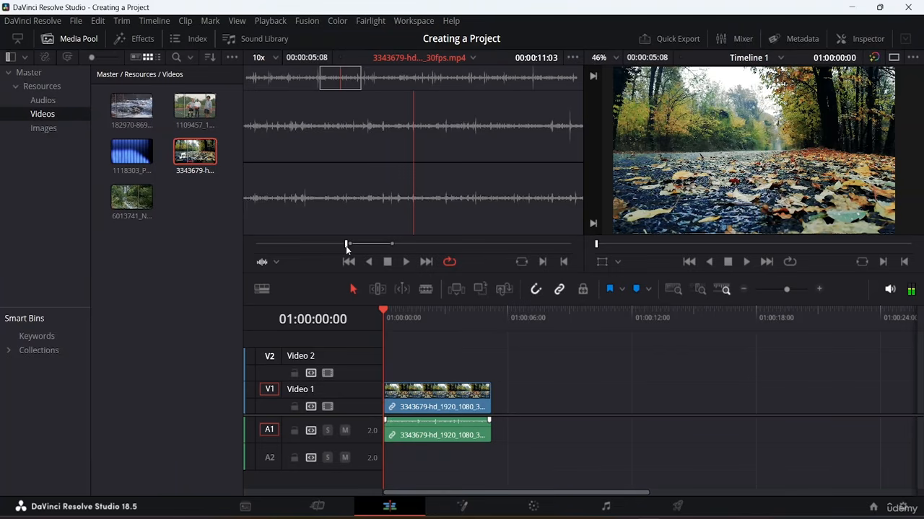
key("space")
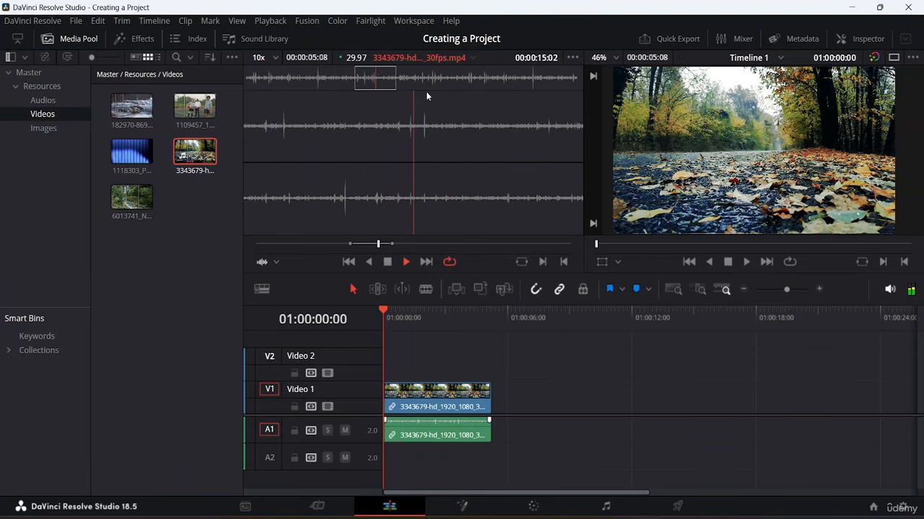
Stop source playback and move the In point of the autumn road clip earlier, making the marked range 00:00:06:03 long
left_click(387, 263)
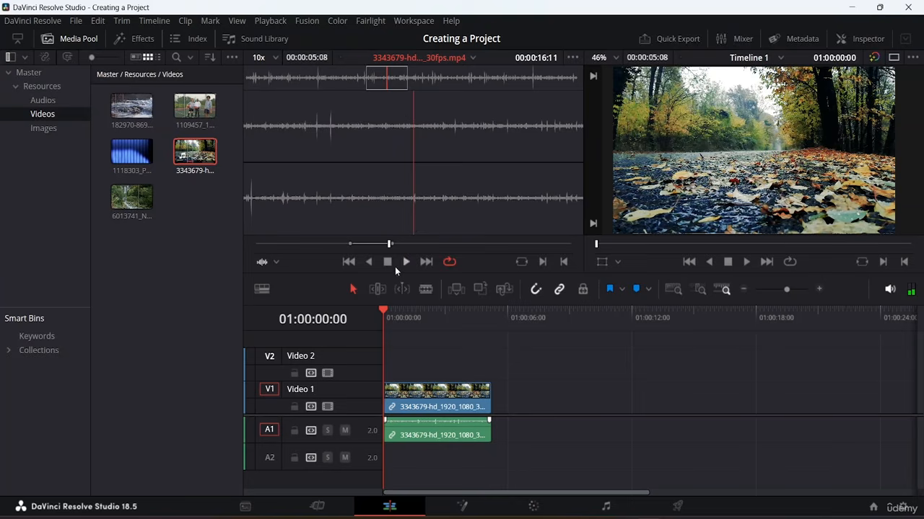
mouse_move(347, 242)
left_mouse_down()
mouse_move(317, 244)
mouse_move(343, 247)
left_mouse_up()
mouse_move(315, 127)
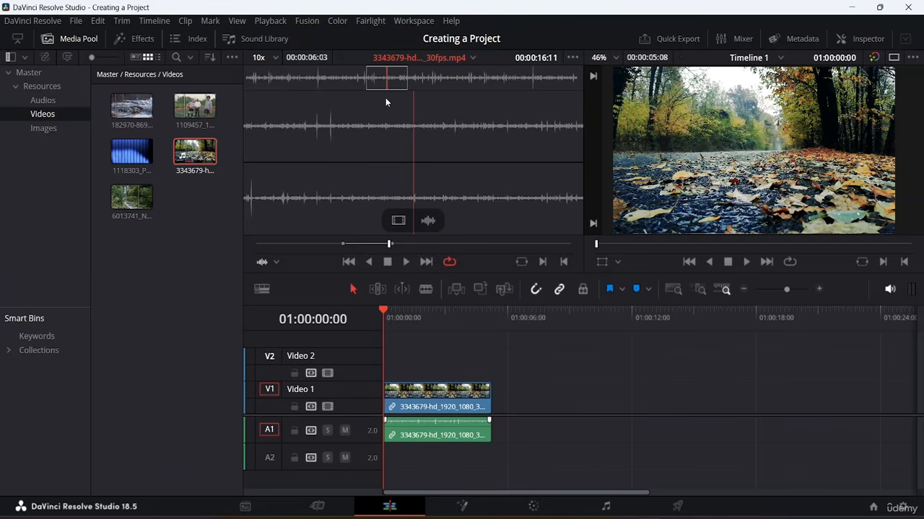
Switch the source viewer's display mode to Offline and return it to Source
left_click(276, 263)
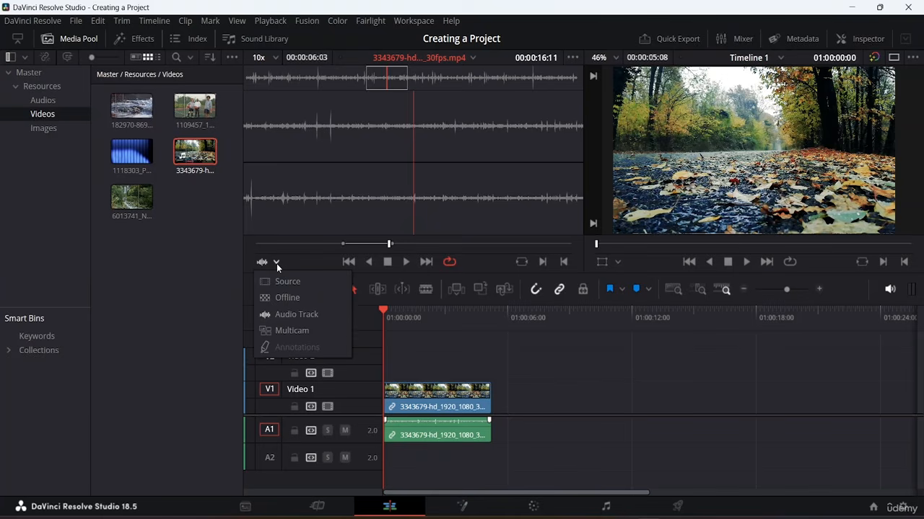
left_click(291, 300)
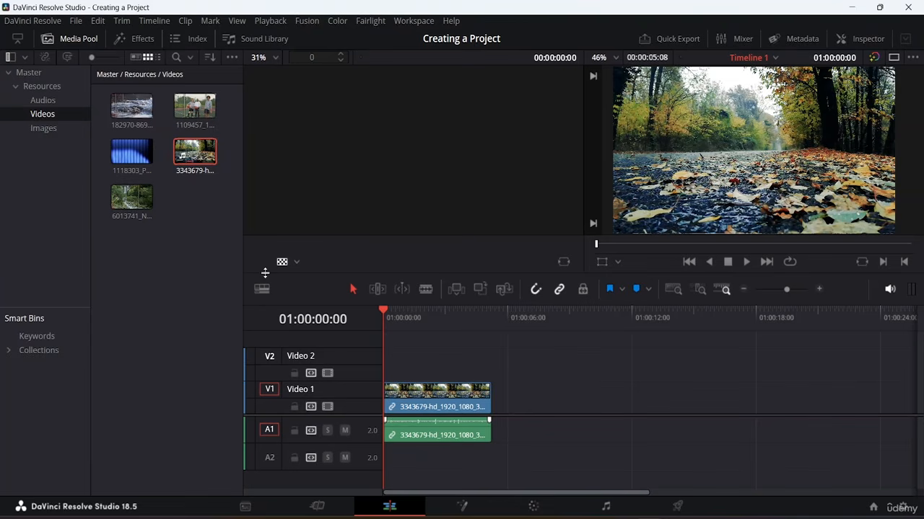
left_click(297, 261)
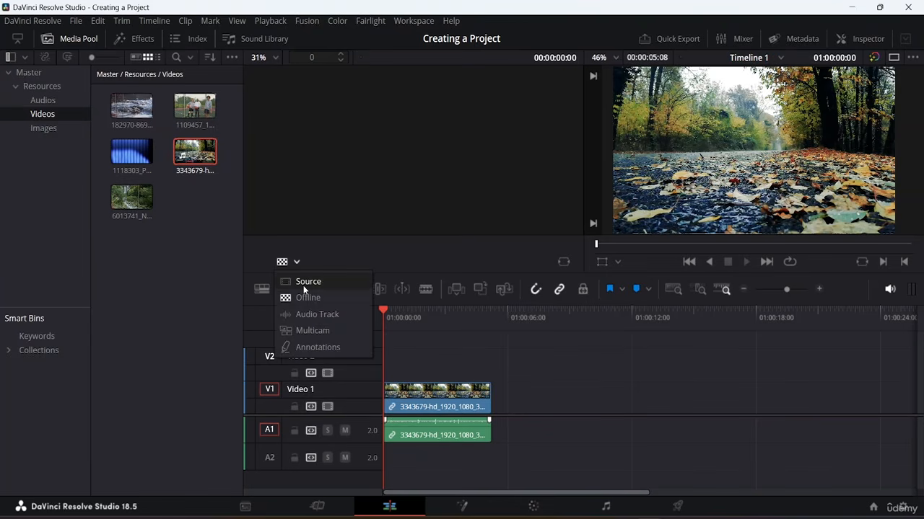
left_click(292, 281)
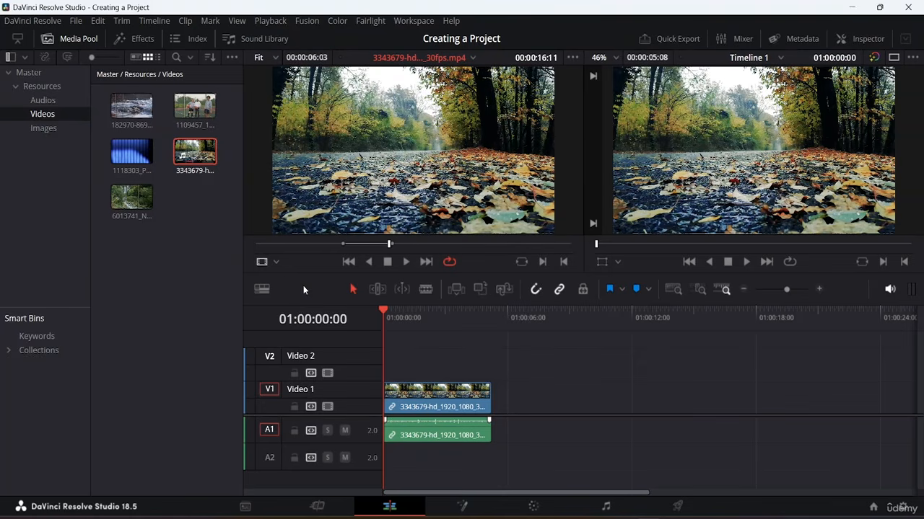
Turn on Show All Video Frames for the source viewer and turn it off again
left_click(571, 56)
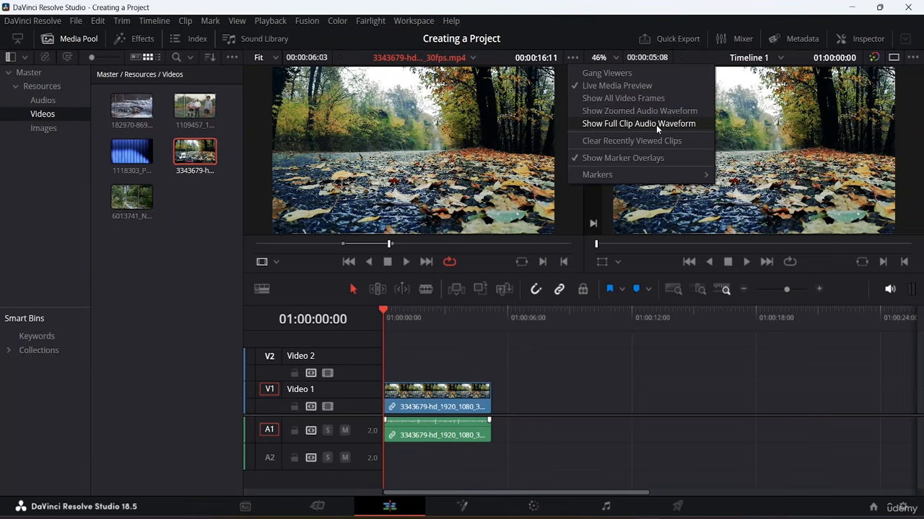
left_click(576, 96)
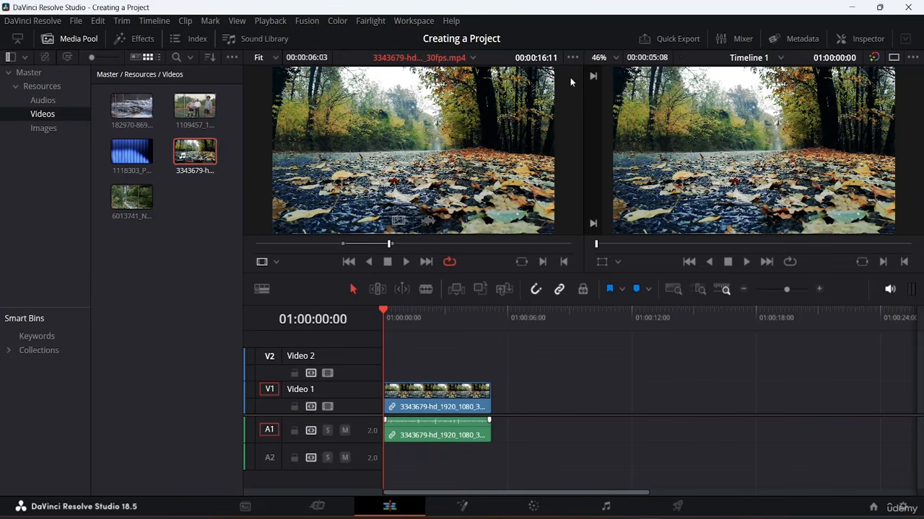
left_click(572, 57)
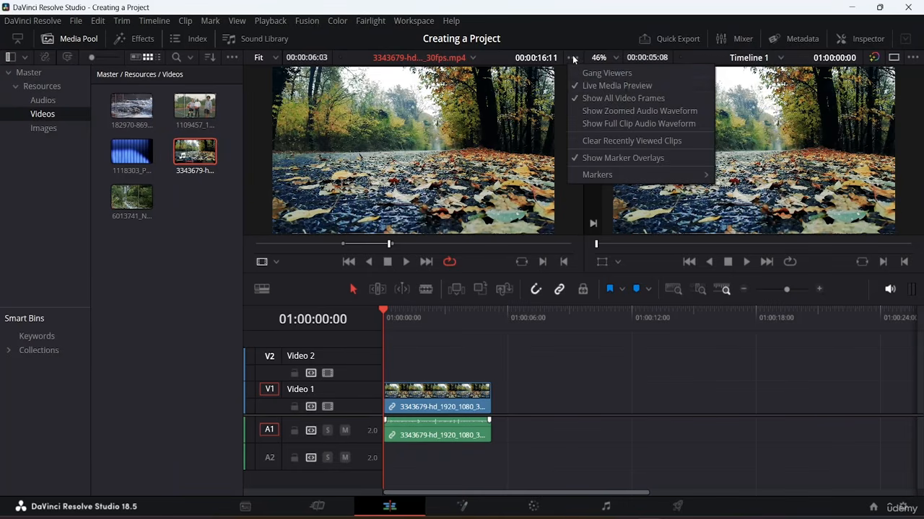
left_click(572, 100)
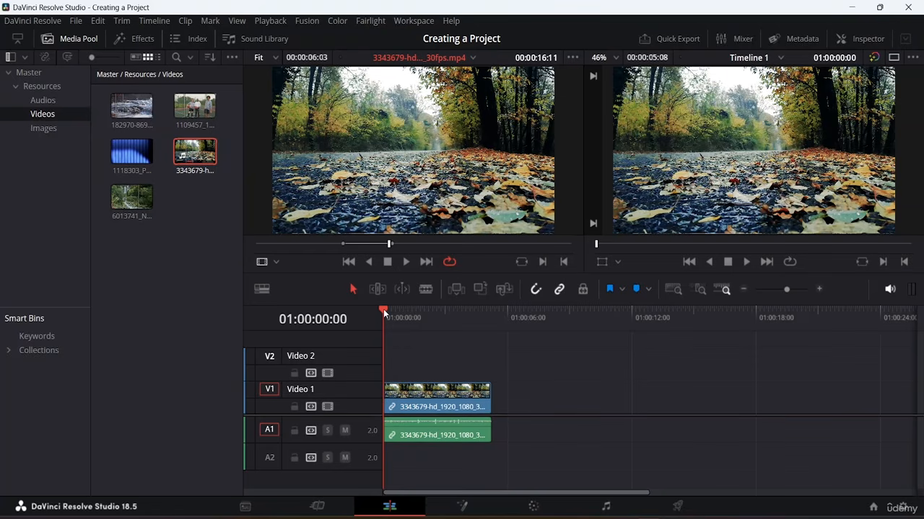
Scrub the timeline playhead through the autumn road clip and park it at 01:00:02:20
left_click_drag(383, 309, 493, 317)
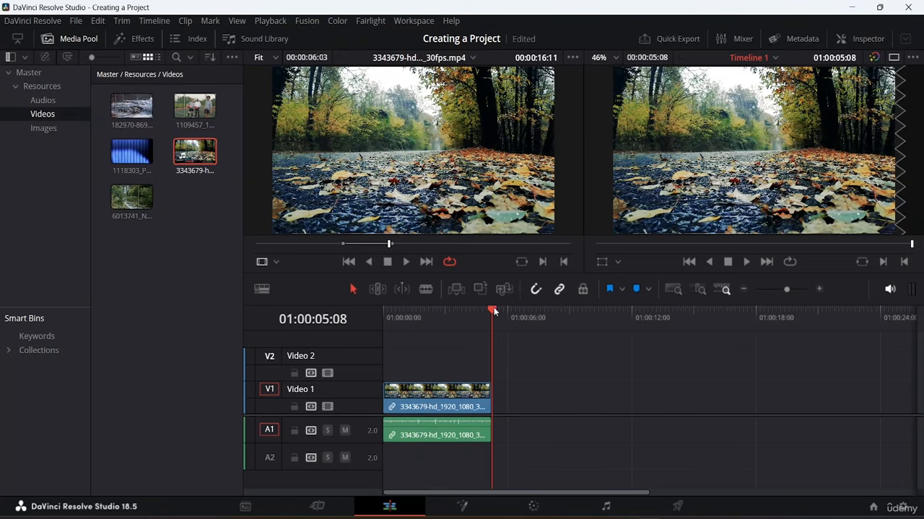
left_click_drag(493, 307, 433, 308)
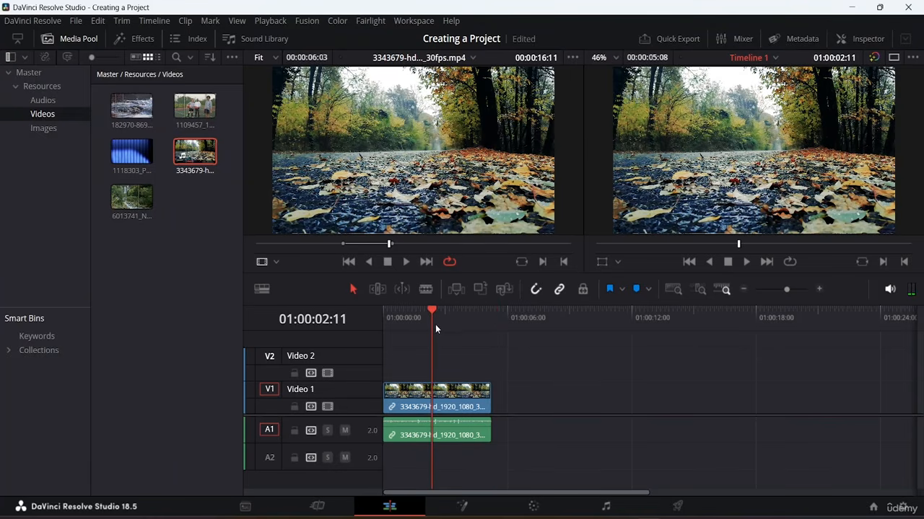
left_click_drag(430, 307, 438, 308)
Load the blue light clip 1118303 in the source viewer and mark In at 00:00:02:24 and Out at 00:00:04:06
left_click(133, 164)
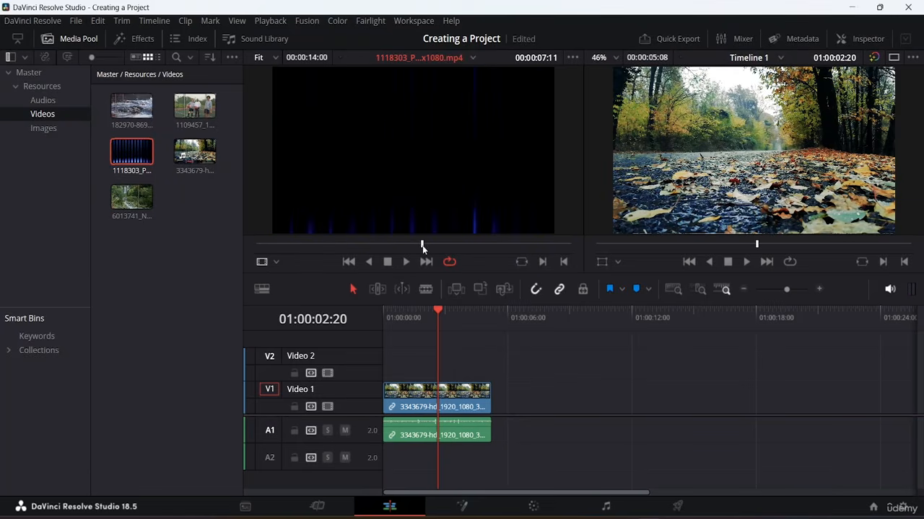
left_click_drag(422, 244, 320, 246)
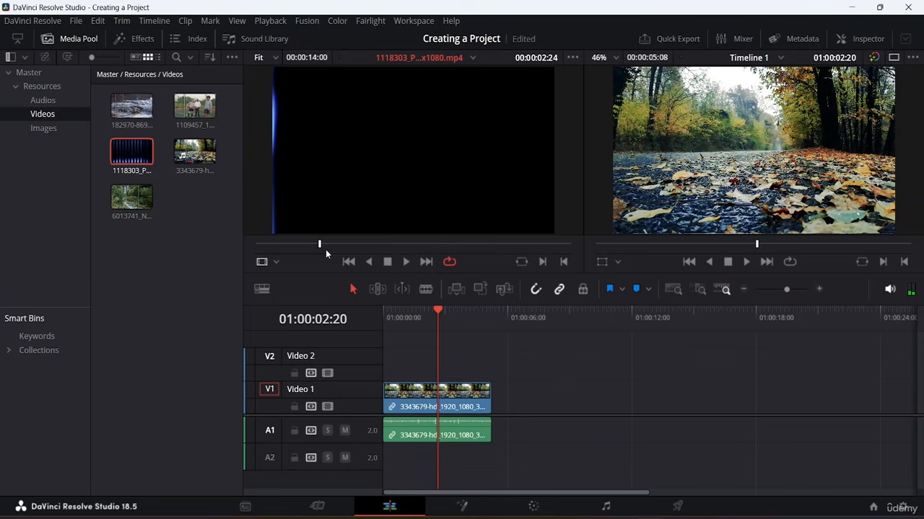
key("i")
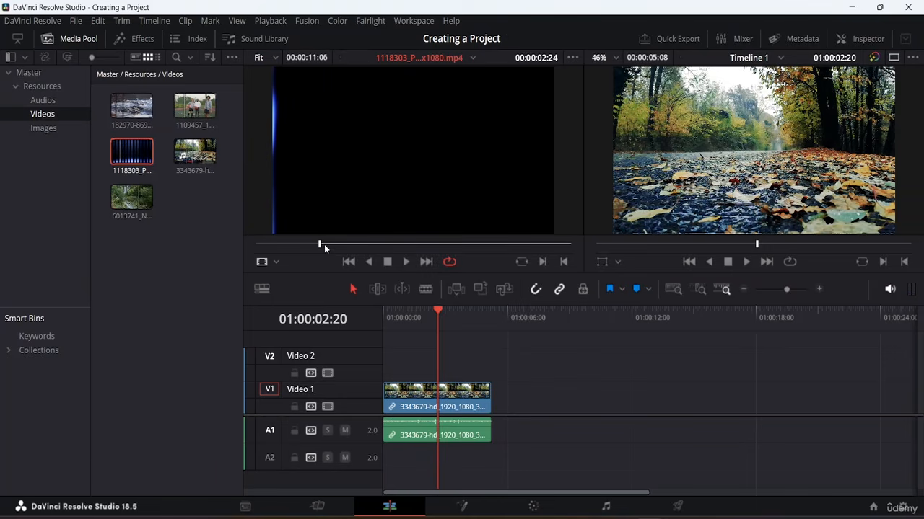
left_click_drag(321, 245, 350, 247)
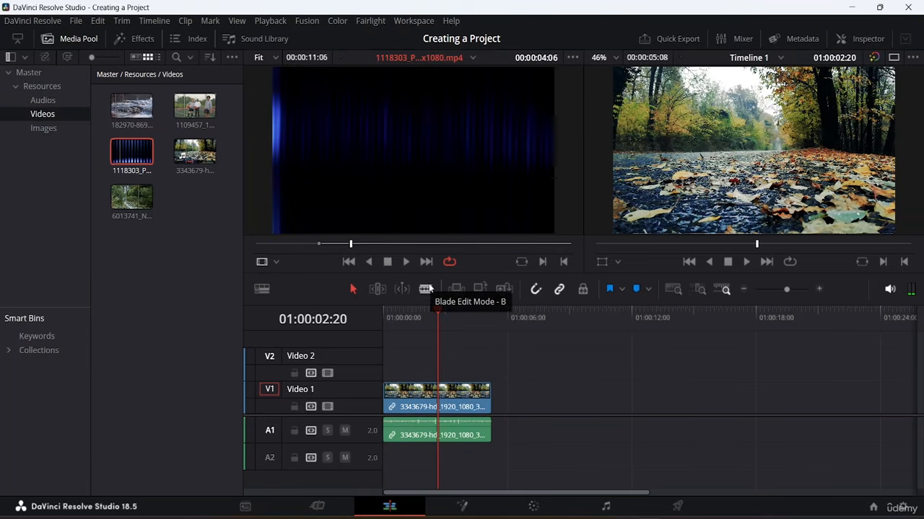
key("o")
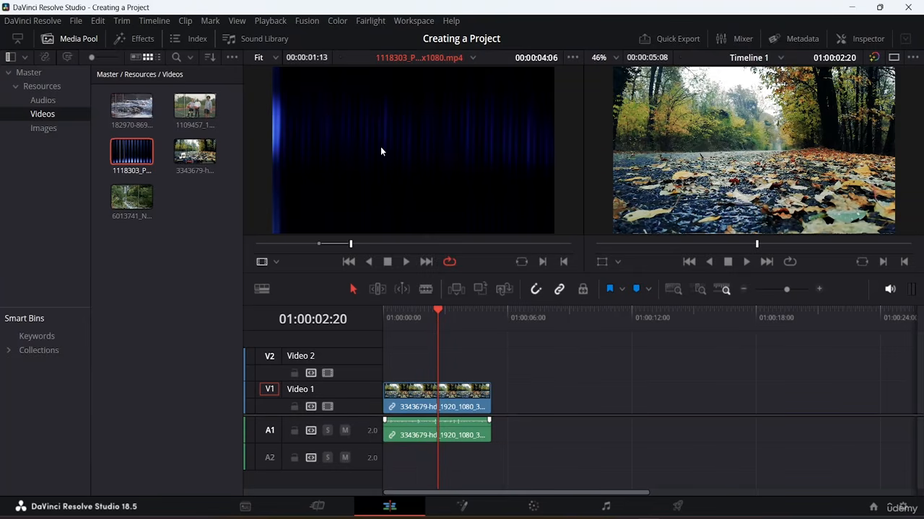
Insert the marked blue light range into the road clip at the playhead, check each resulting piece, and undo the insert
left_click(454, 290)
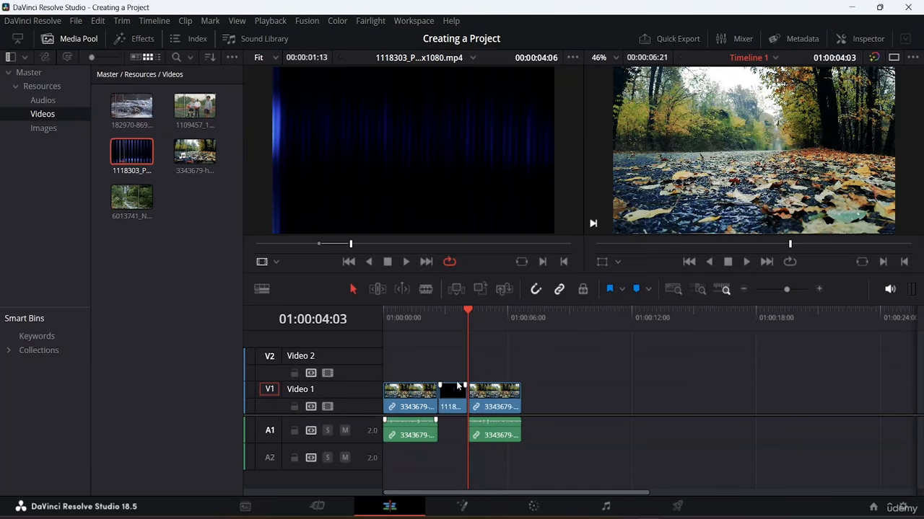
left_click(407, 404)
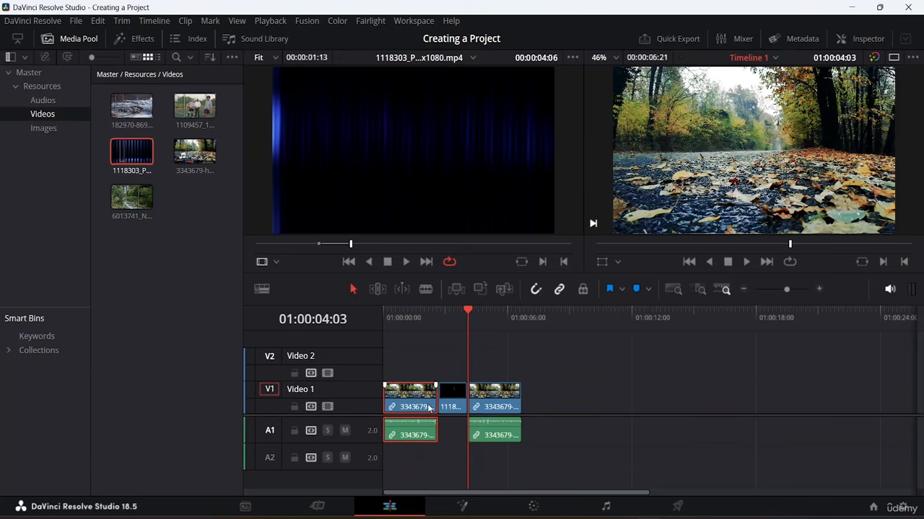
left_click(507, 404)
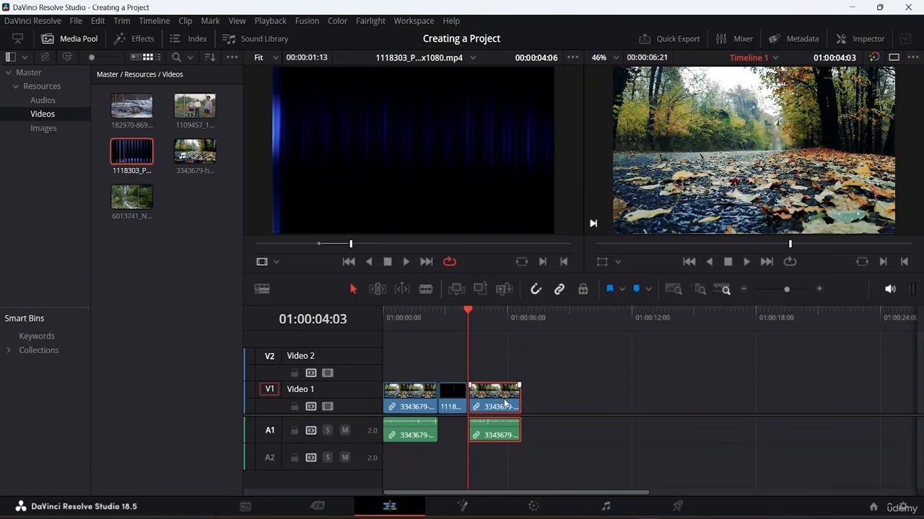
left_click(450, 401)
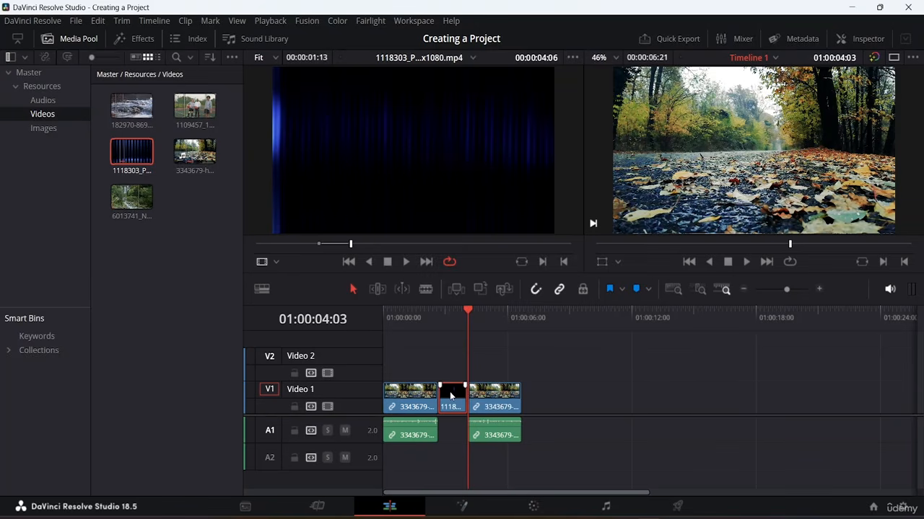
key("Delete")
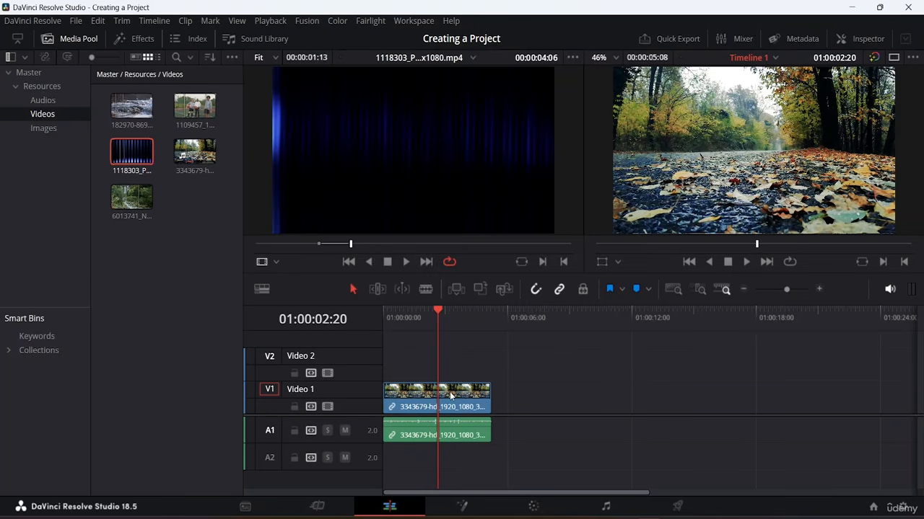
left_click(463, 398)
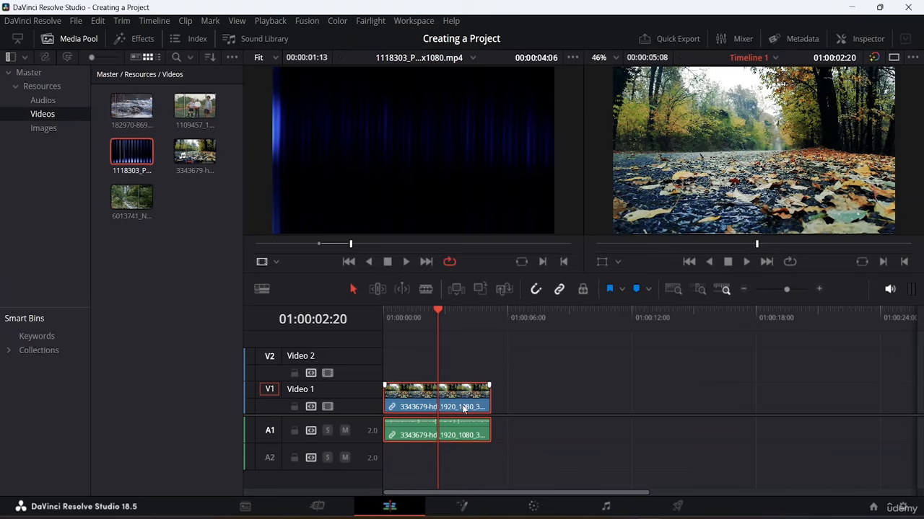
right_click(467, 413)
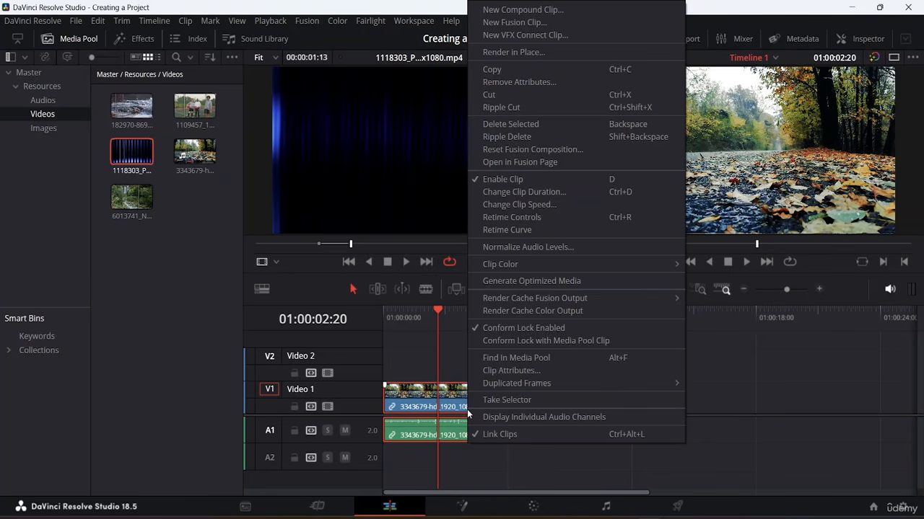
left_click(771, 361)
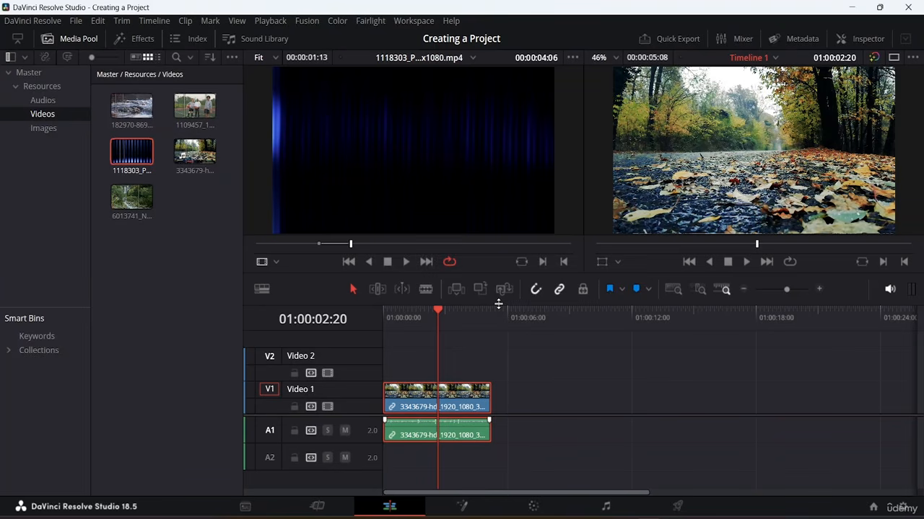
Repeat the Insert edit of the blue light range at 01:00:02:20 twice to compare the timeline duration, undoing it each time
left_click(457, 291)
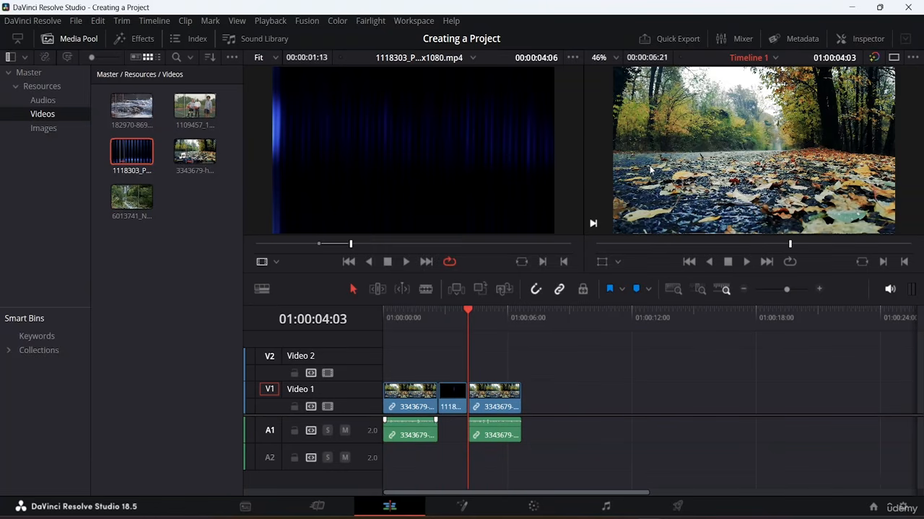
key("ctrl+z")
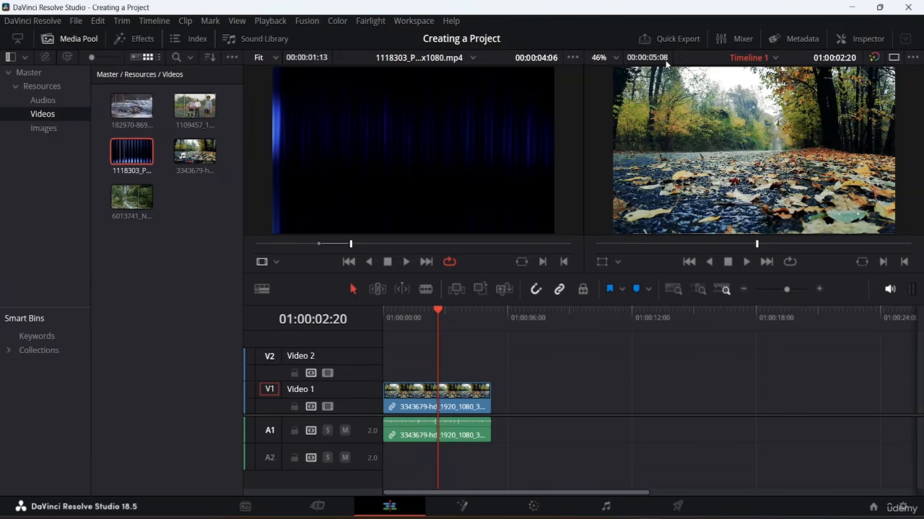
left_click(459, 289)
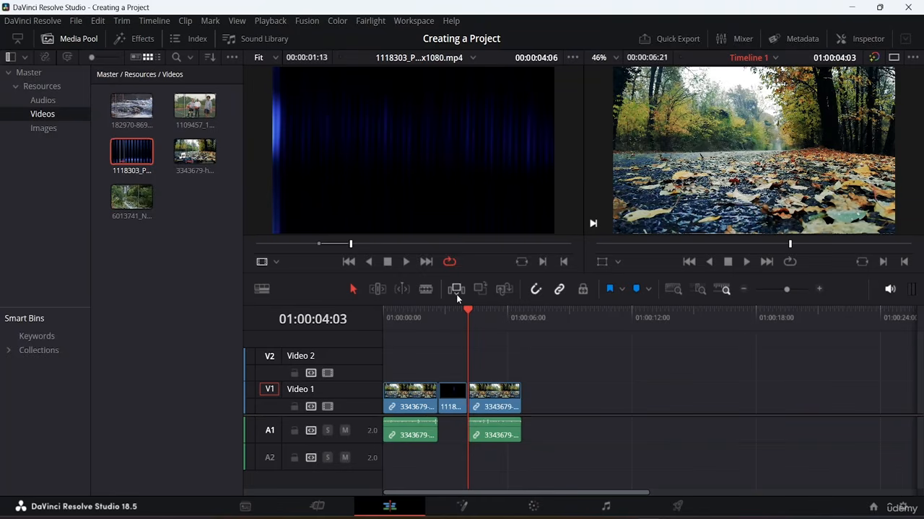
key("ctrl+z")
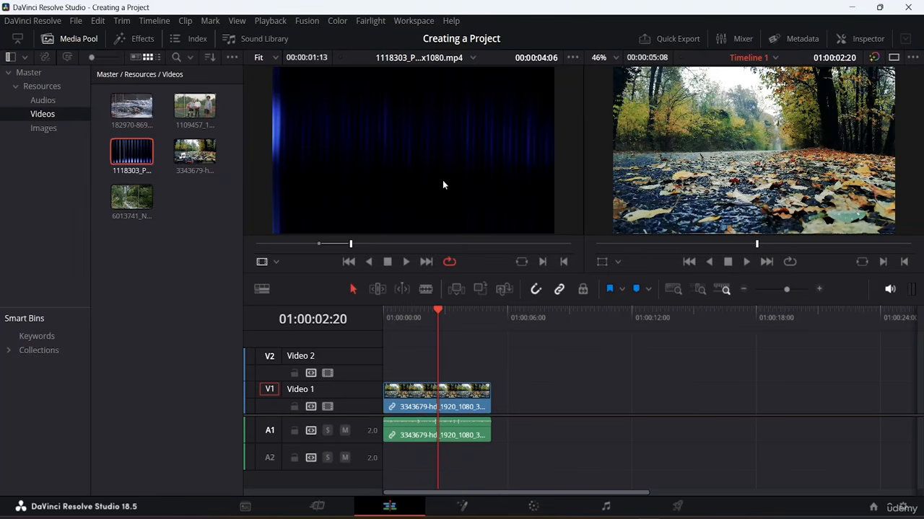
Overwrite part of the road clip with the marked blue light range at the playhead, preview the result, and undo the overwrite
left_click(480, 287)
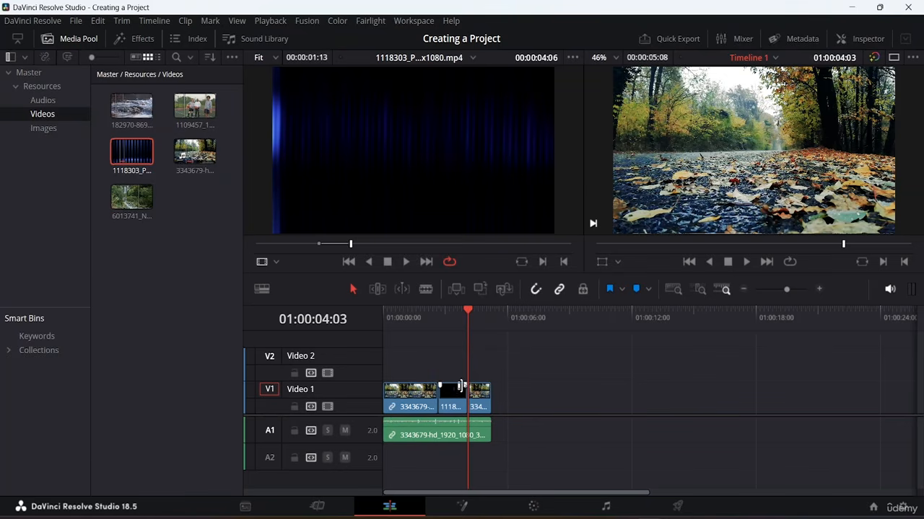
left_click(413, 402)
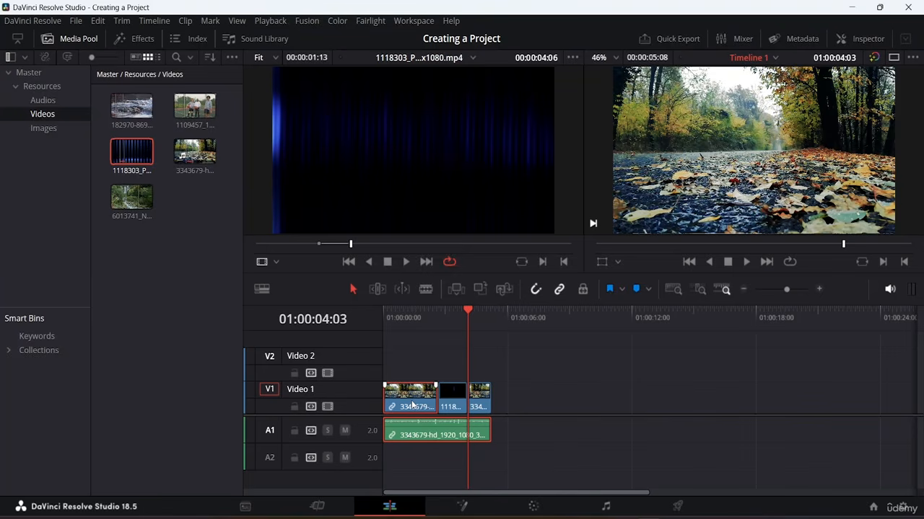
left_click(457, 402)
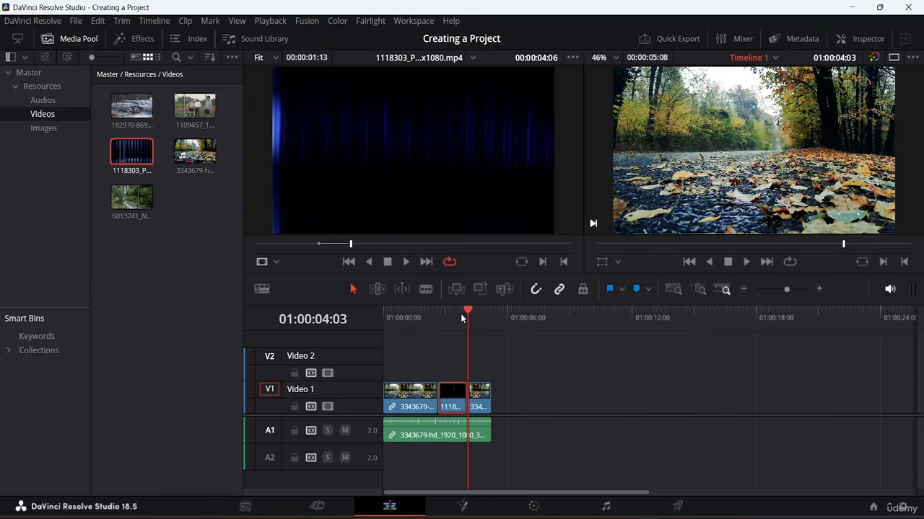
left_click_drag(467, 308, 451, 314)
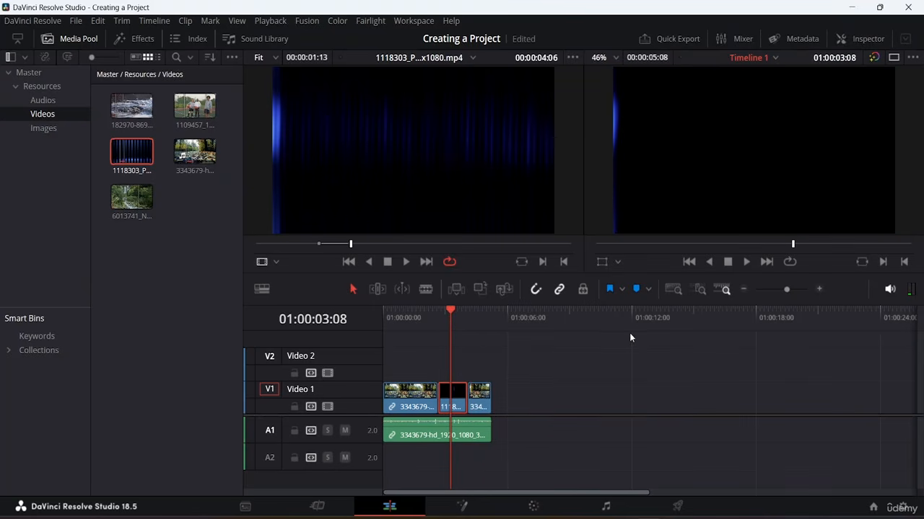
key("ctrl+z")
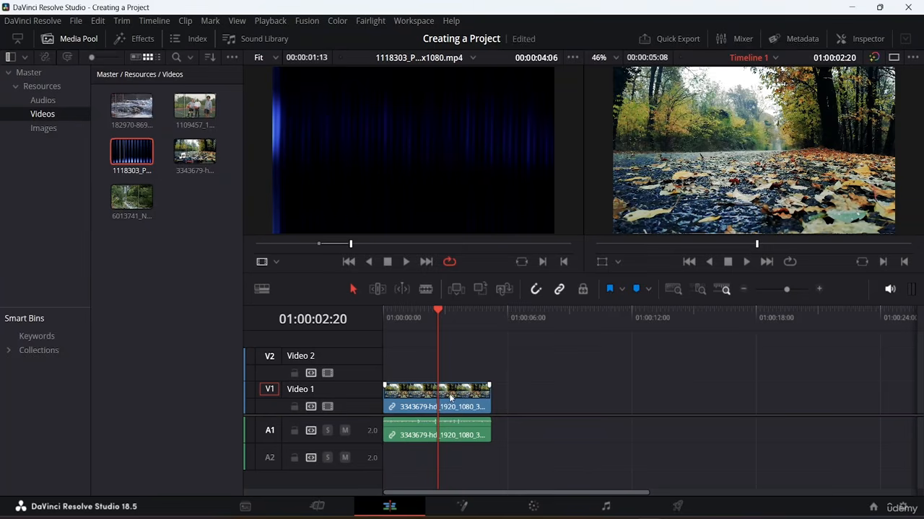
left_click(420, 394)
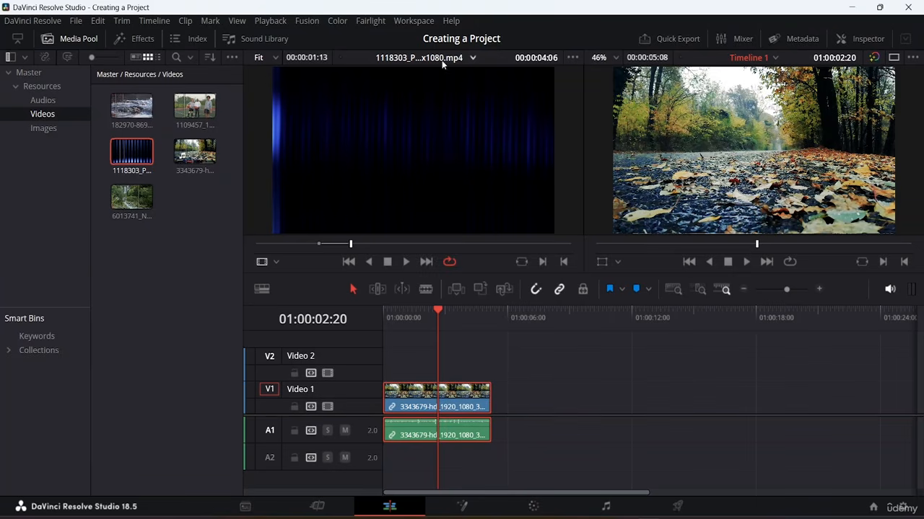
Replace the road clip with the blue light clip at 01:00:02:20, move the playhead to 01:00:00:00, and undo the replacement
left_click(507, 287)
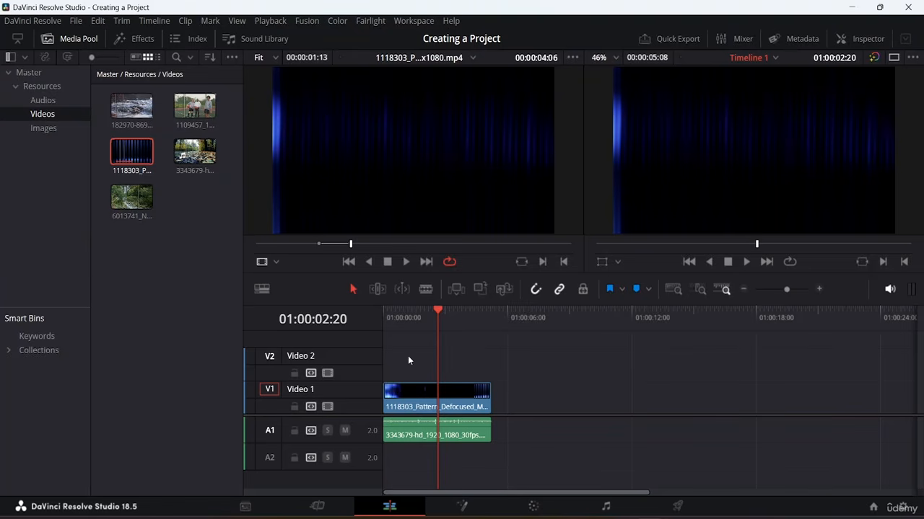
left_click(412, 384)
left_click_drag(440, 310, 383, 310)
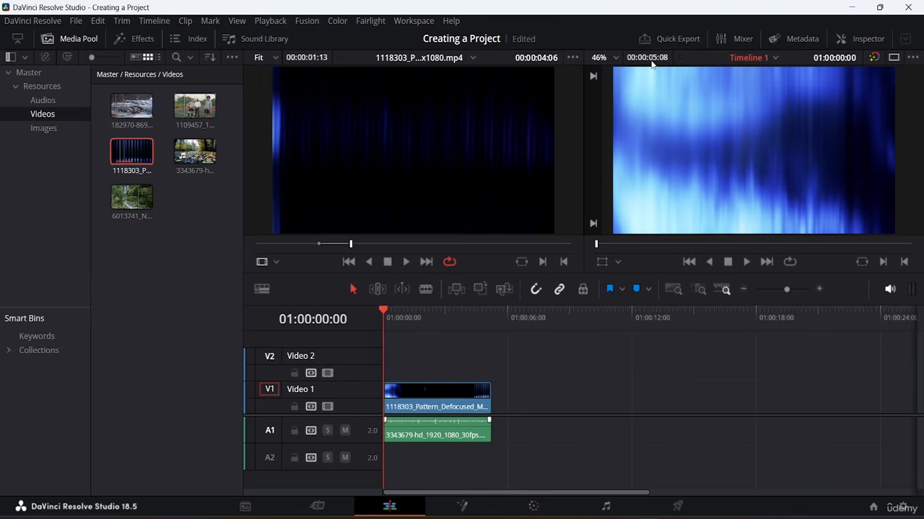
key("ctrl+z")
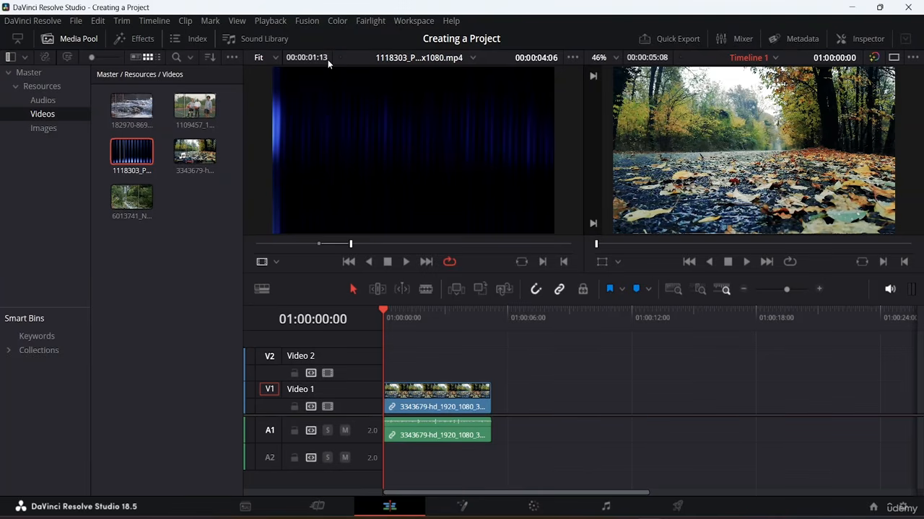
Replace the road clip on Video 1 with the marked blue light clip, using the playhead at 01:00:00:00
left_click(435, 401)
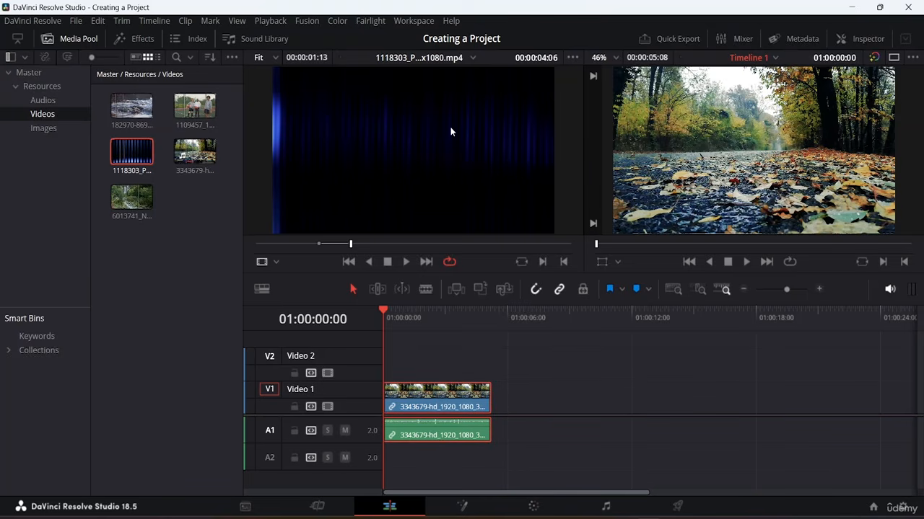
left_click(502, 290)
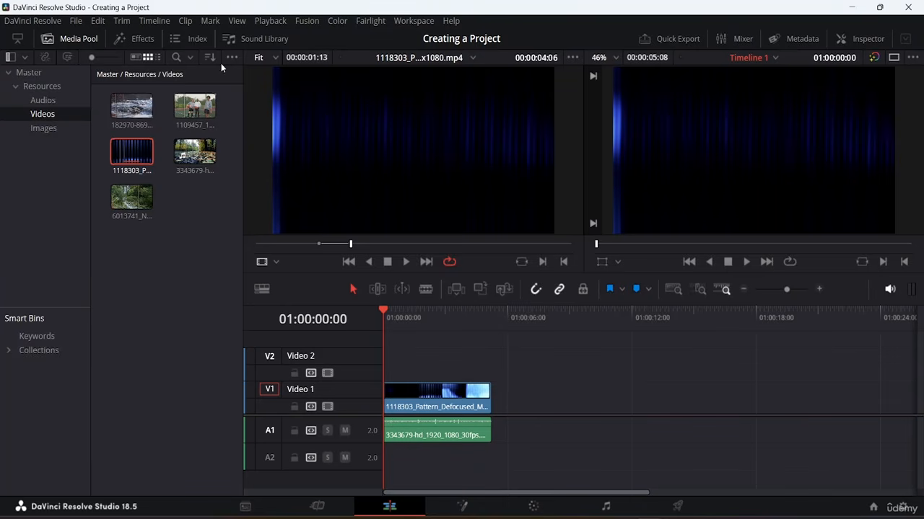
left_click(176, 255)
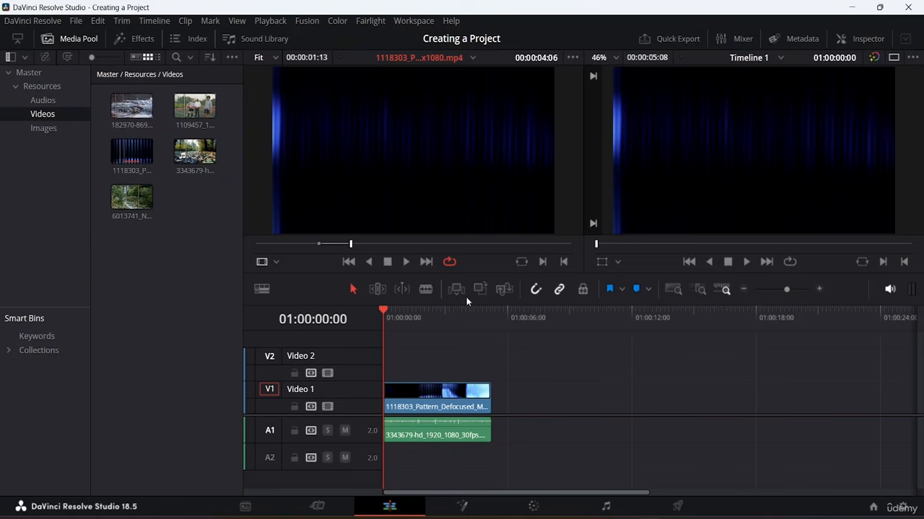
Review the available editing commands and paste the blue light clip on Video 1 at the timeline start
left_click(102, 21)
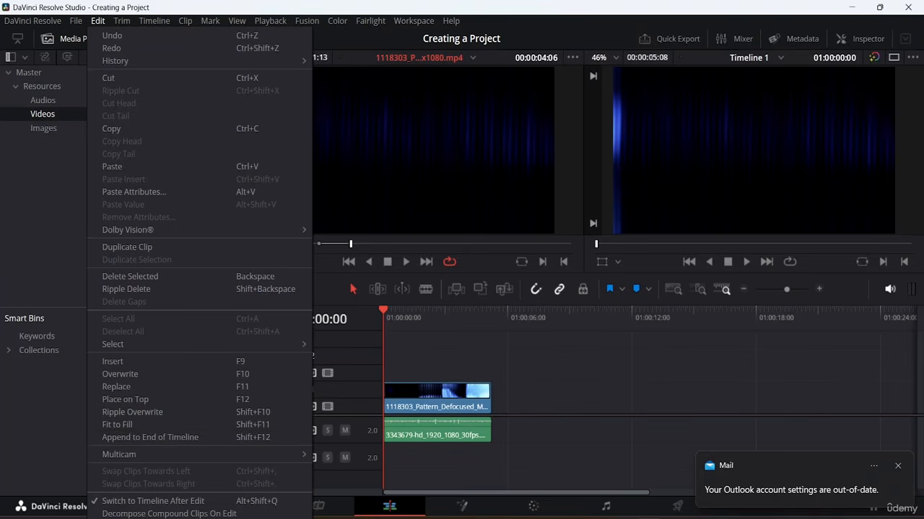
left_click(902, 468)
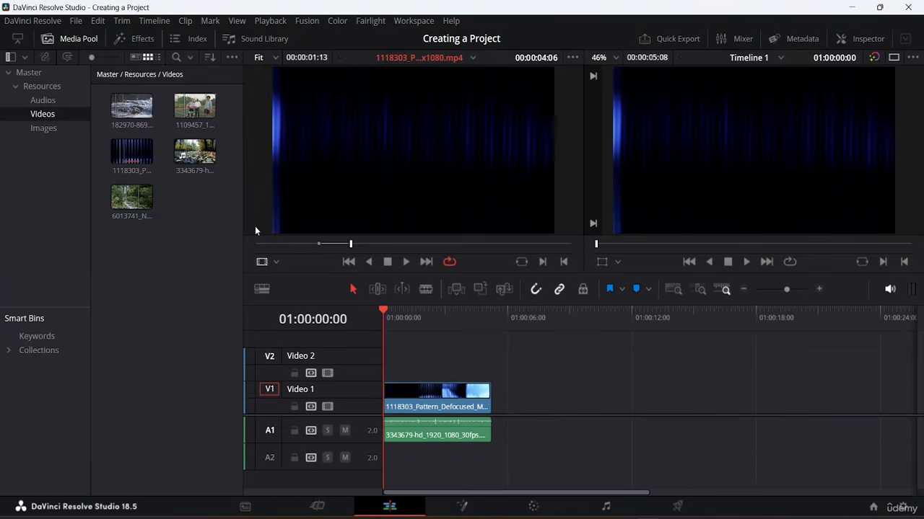
left_click(421, 405)
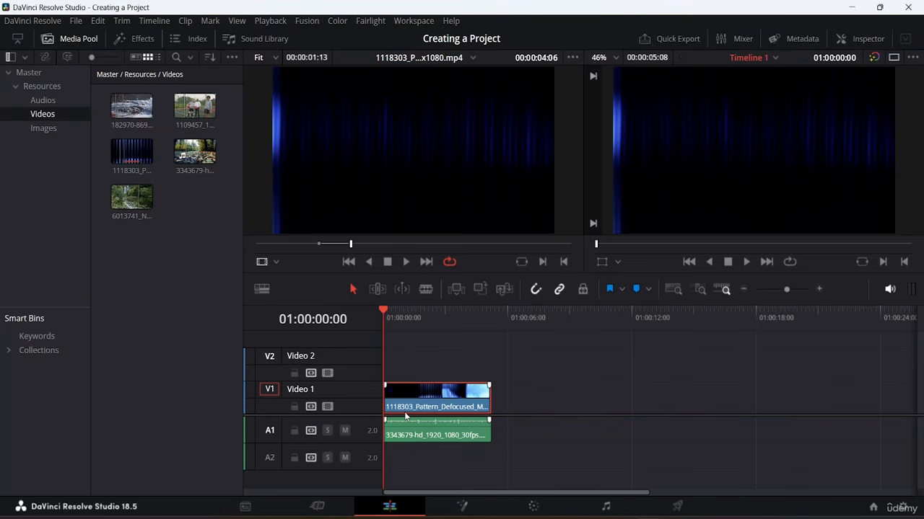
key("ctrl+v")
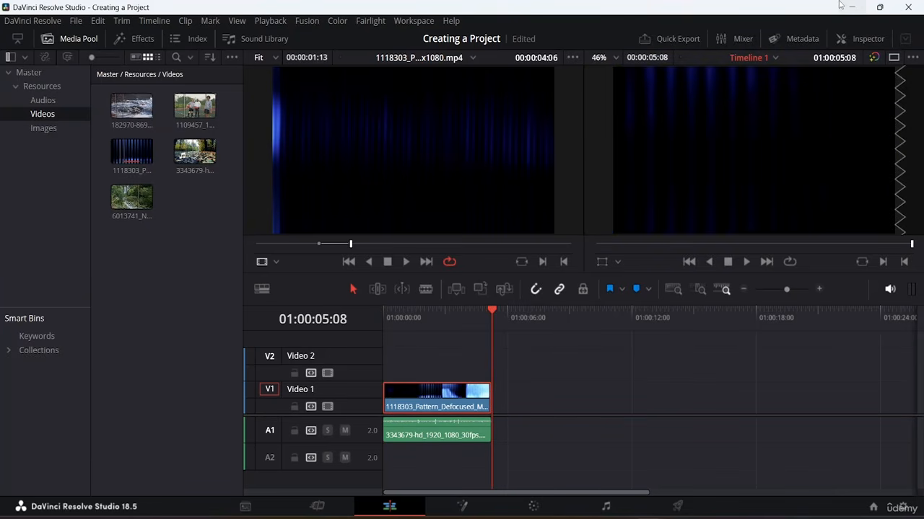